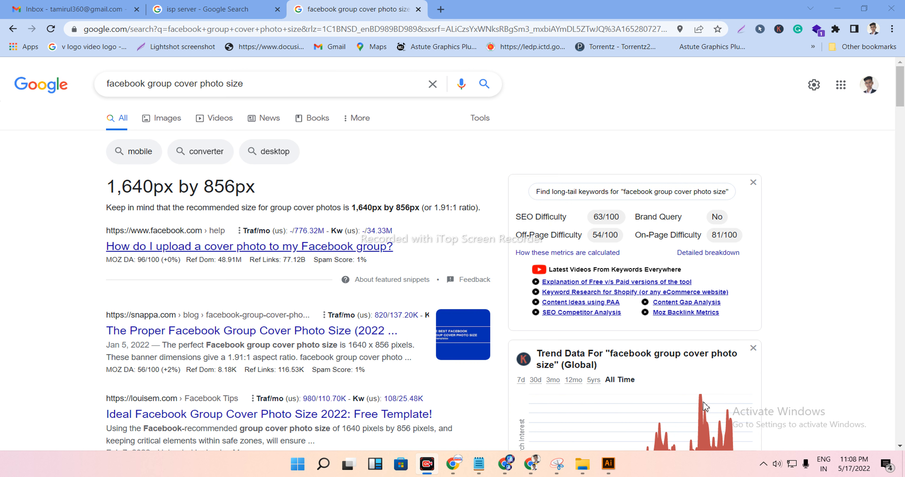
# Switch to Illustrator and start setting up a new document with pixels as the unit.
pyautogui.click(615, 465)
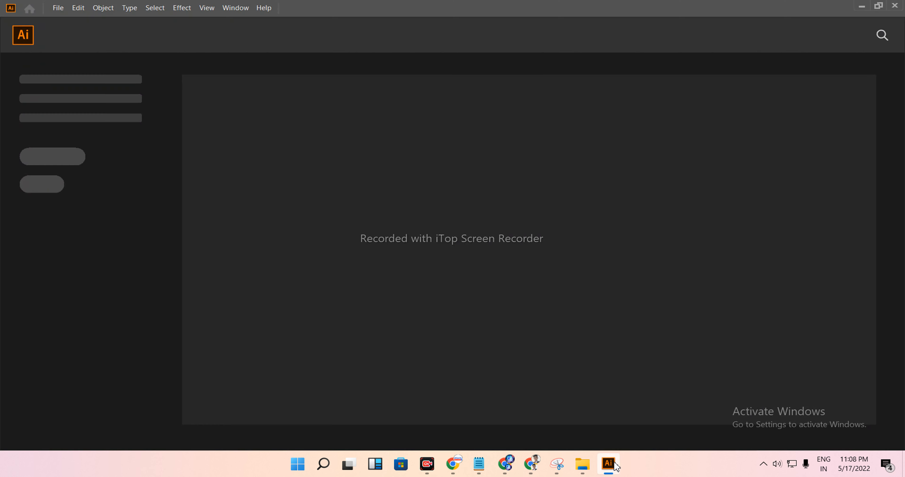
pyautogui.click(58, 8)
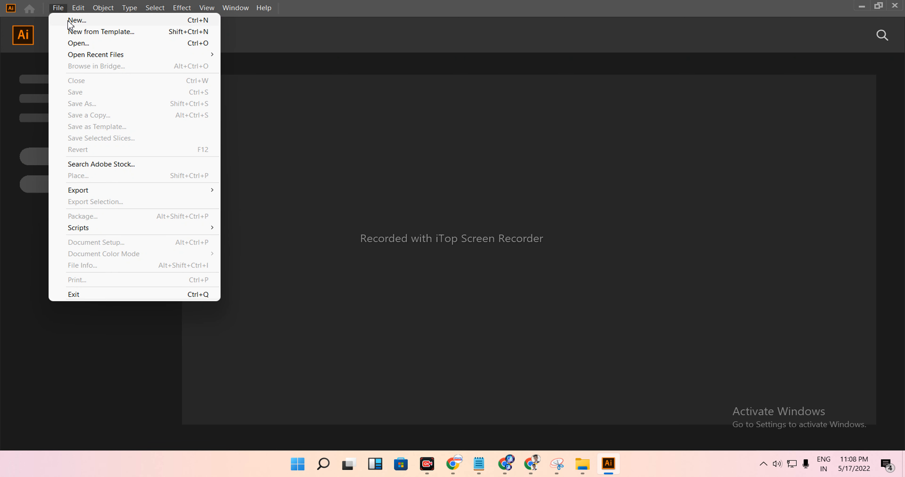
pyautogui.click(67, 20)
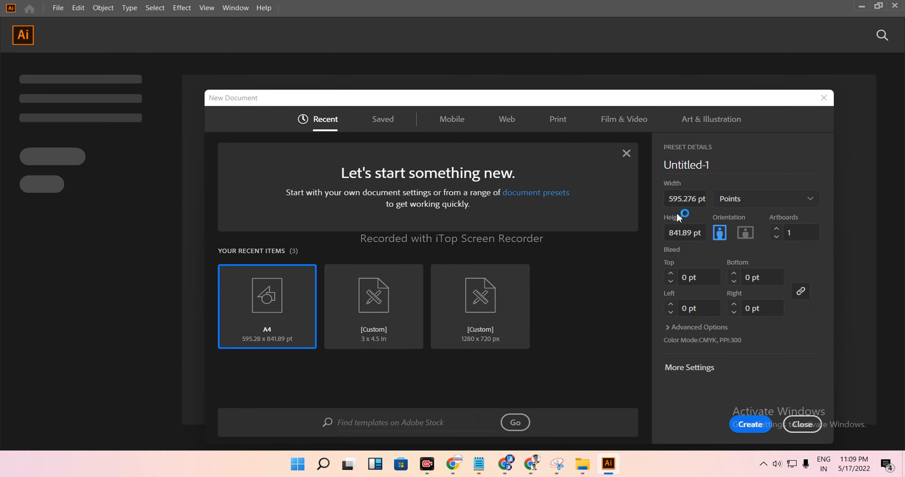
pyautogui.click(738, 208)
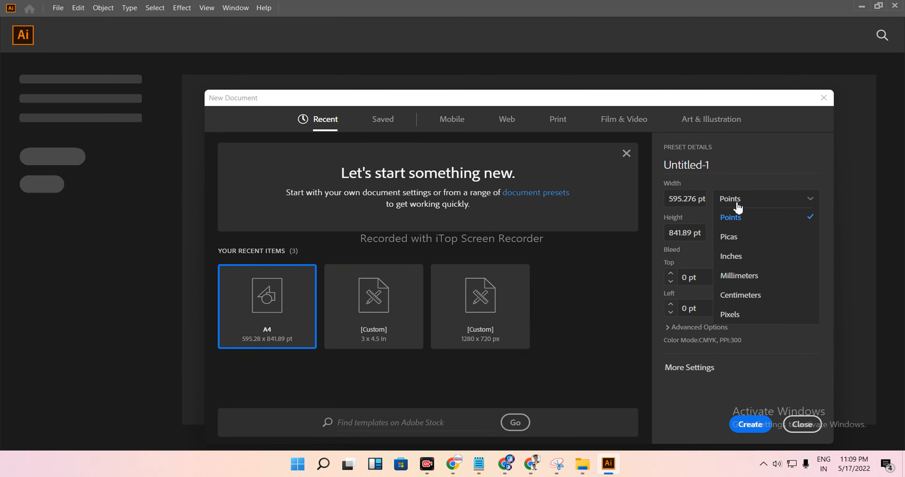
pyautogui.click(730, 314)
# Set the new document's width to 1640 px, taken from the recommended group cover size in the Chrome search results.
pyautogui.click(706, 199)
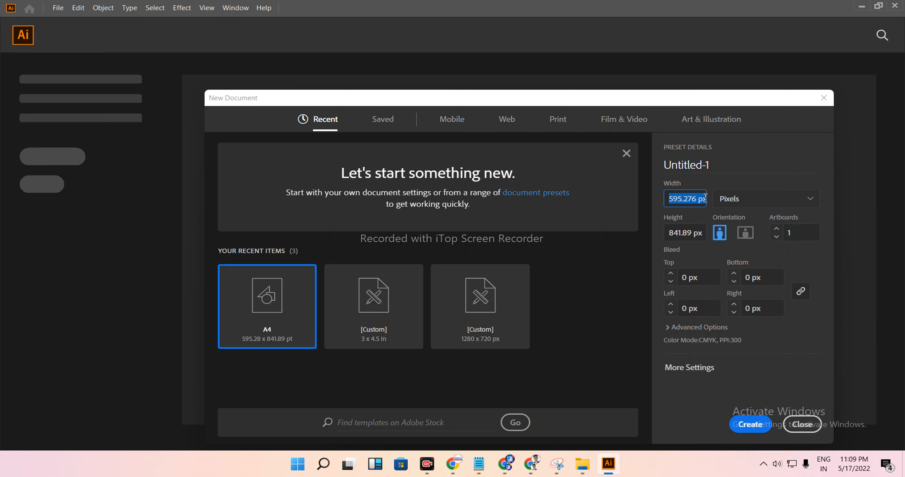
pyautogui.press('BackSpace')
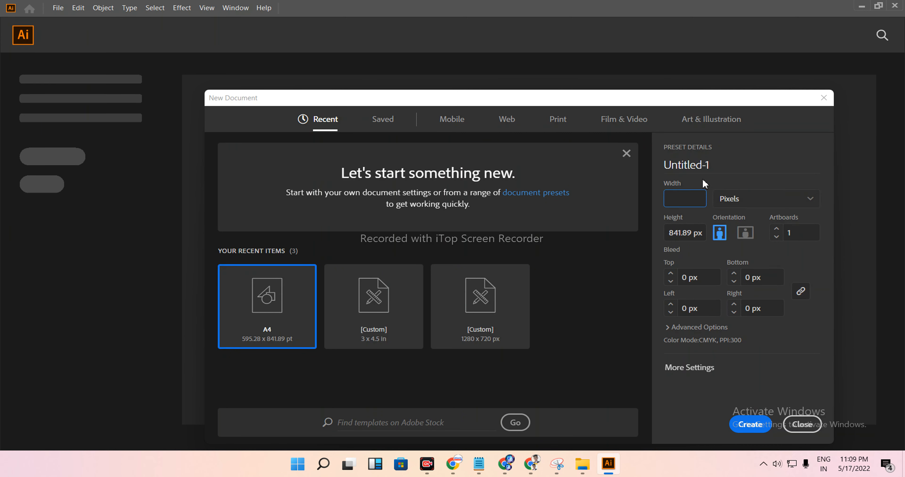
pyautogui.click(531, 464)
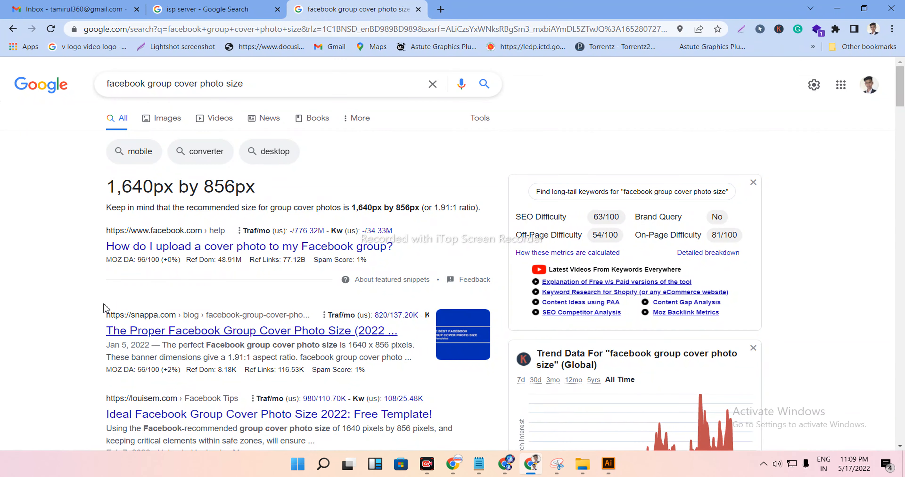
pyautogui.moveTo(111, 187); pyautogui.dragTo(153, 189)
pyautogui.rightClick(153, 189)
pyautogui.click(169, 199)
pyautogui.click(609, 464)
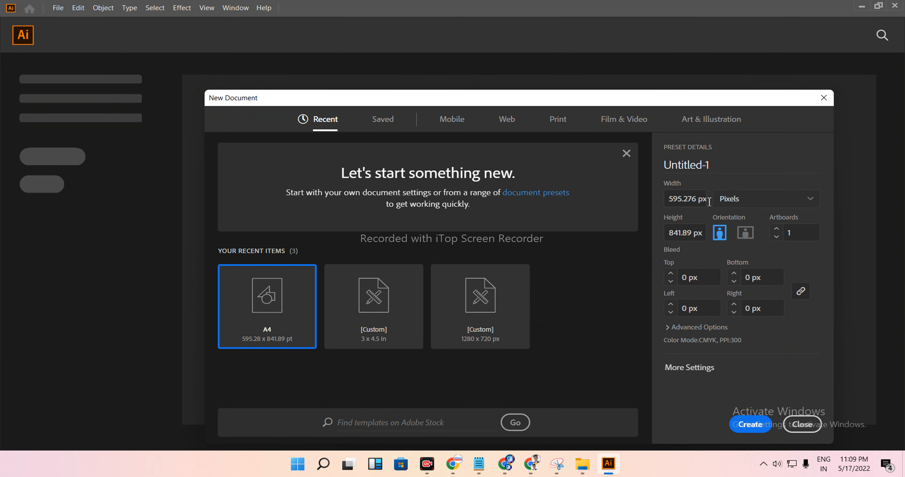
pyautogui.moveTo(709, 200); pyautogui.dragTo(638, 205)
pyautogui.doubleClick(684, 200)
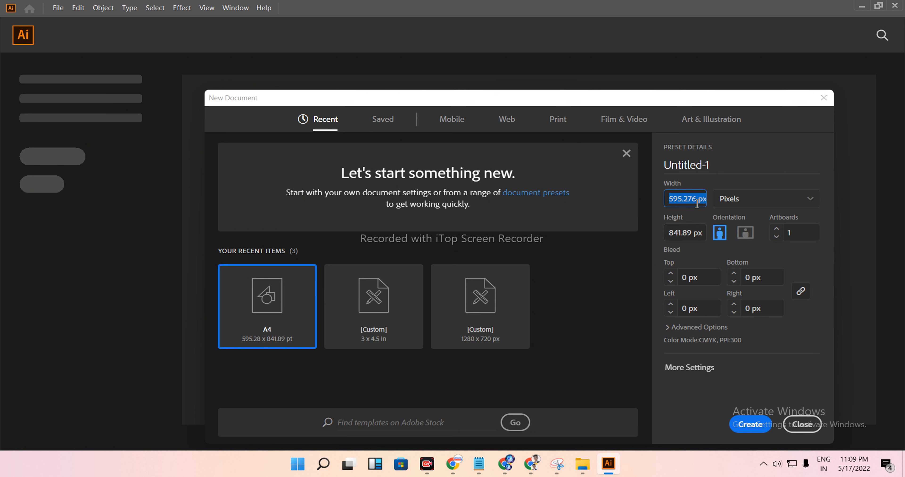
pyautogui.press('BackSpace')
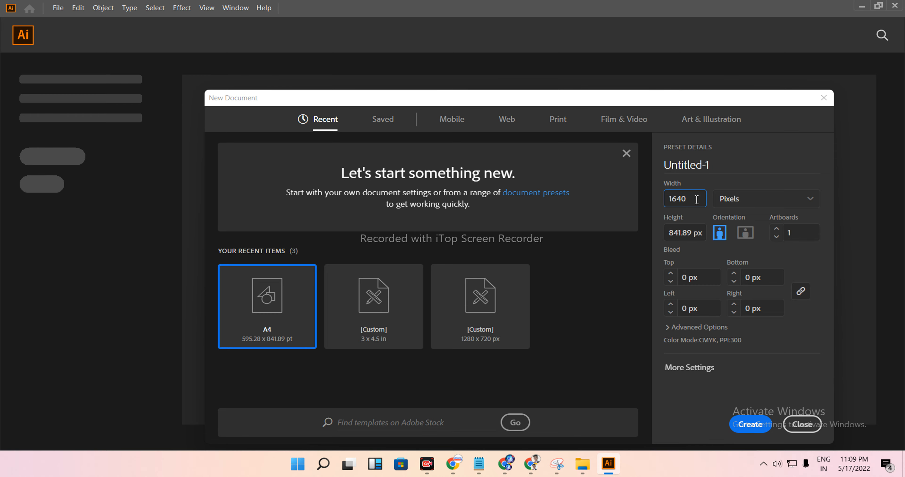
# Check the recommended cover size in Chrome again and set the new document's height to 856 px in Illustrator.
pyautogui.click(531, 464)
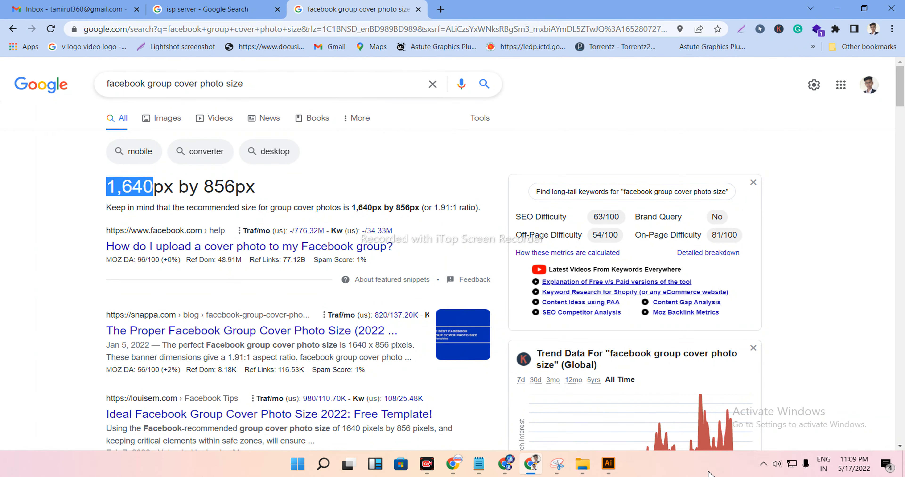
pyautogui.click(607, 464)
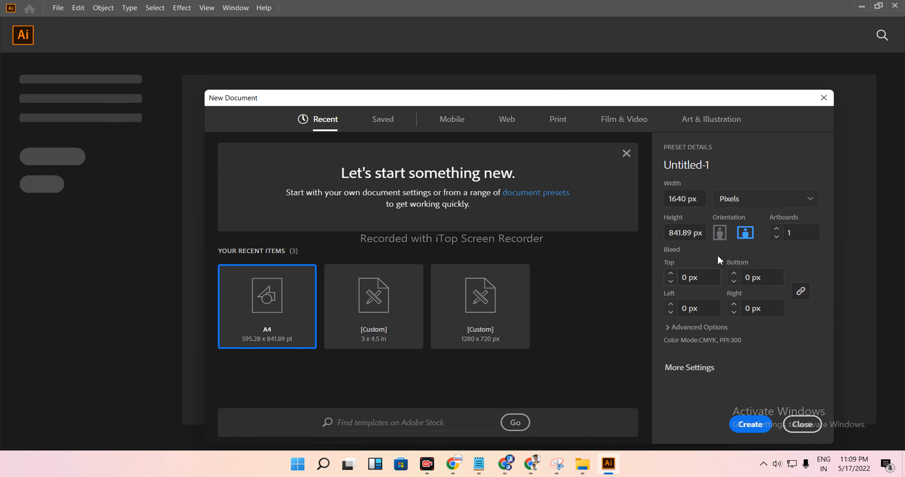
pyautogui.click(707, 233)
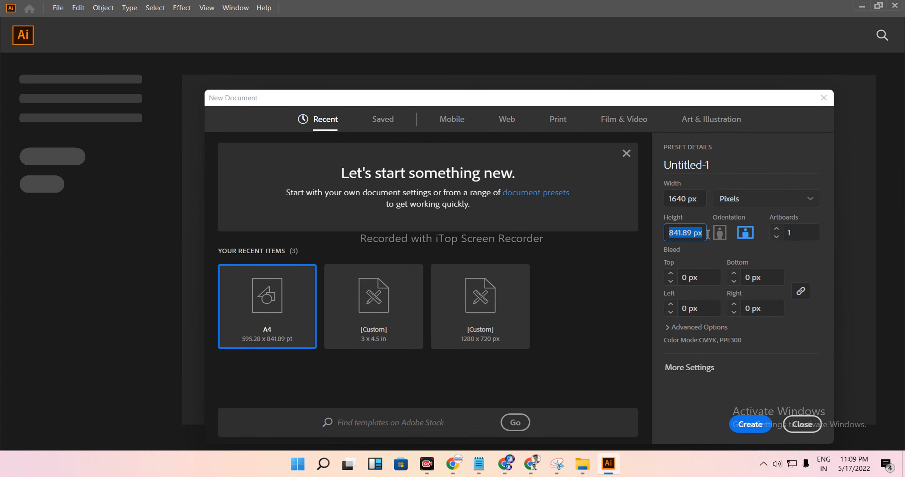
pyautogui.press('BackSpace')
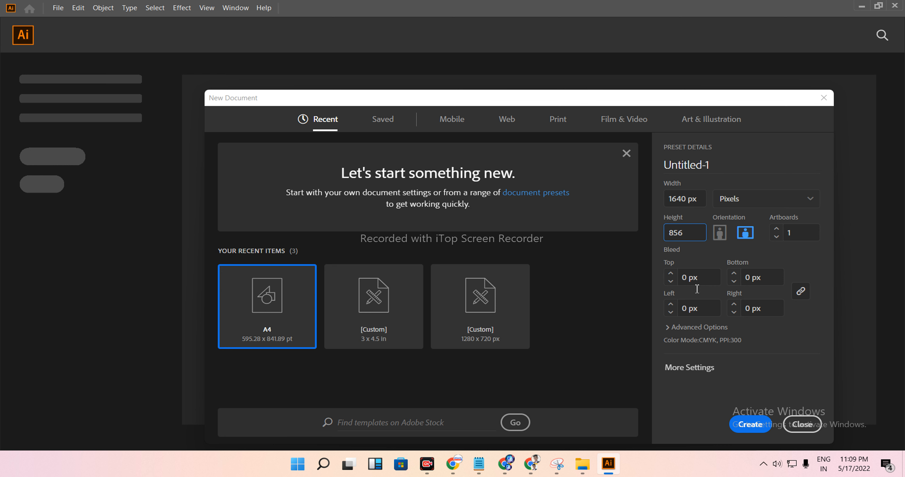
# Open the additional document settings, set the color mode to RGB and create the document.
pyautogui.click(704, 367)
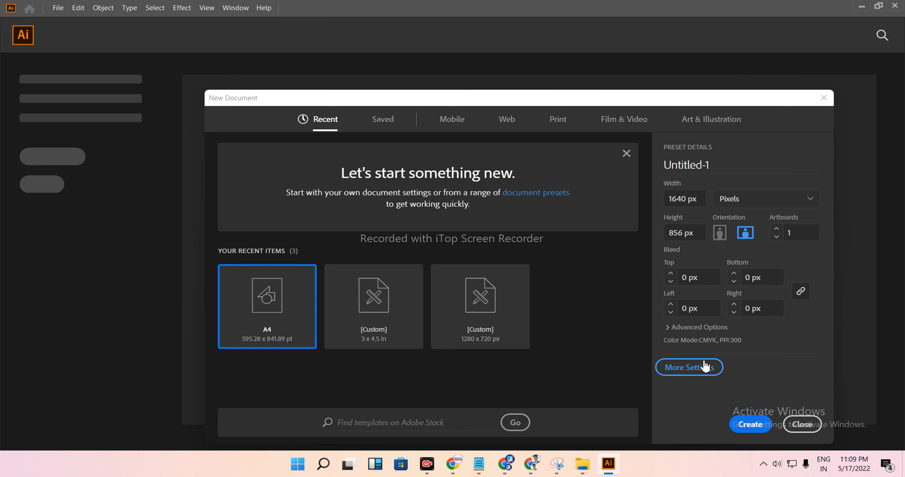
pyautogui.click(704, 358)
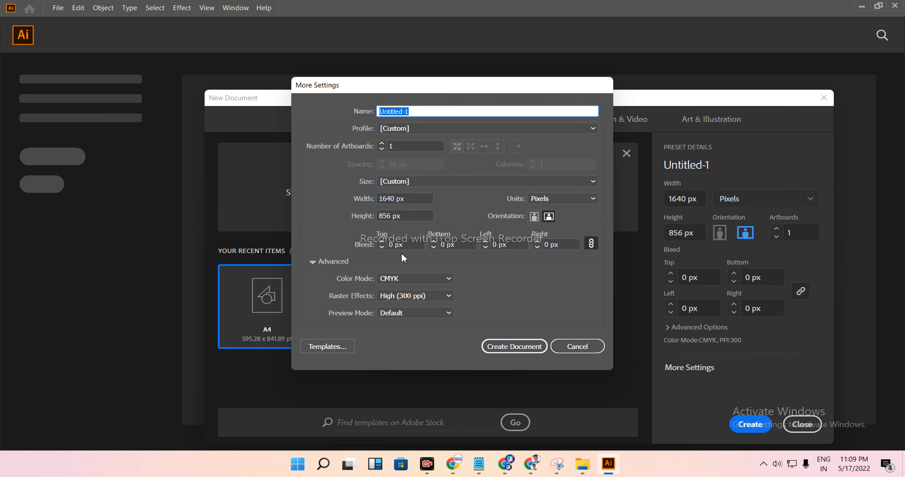
pyautogui.click(395, 282)
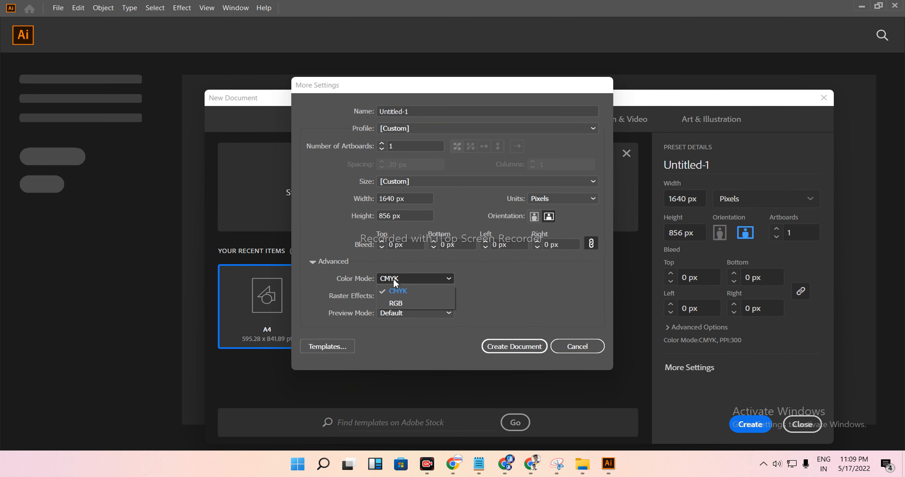
pyautogui.click(402, 301)
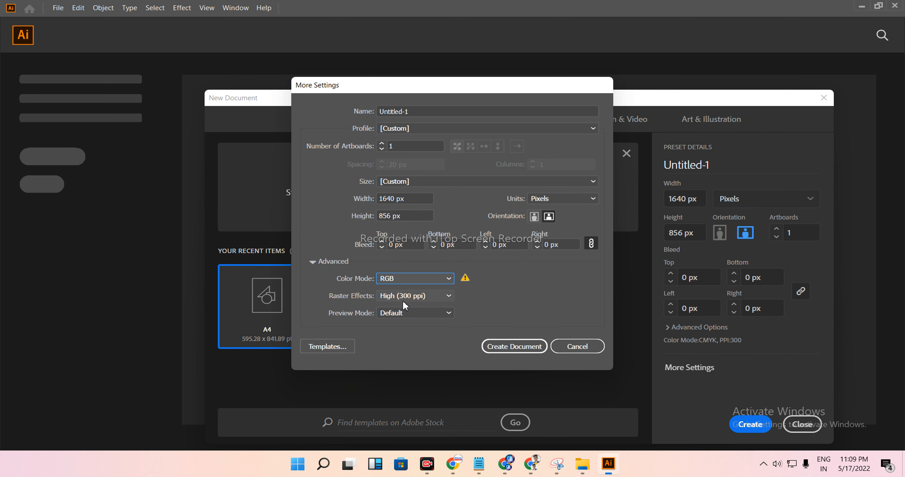
pyautogui.click(501, 346)
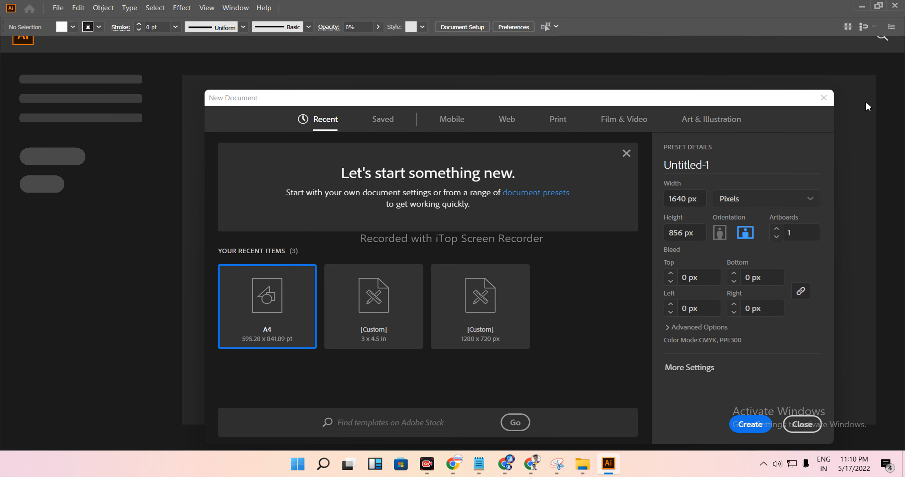
pyautogui.scroll(-1, 275, 208)
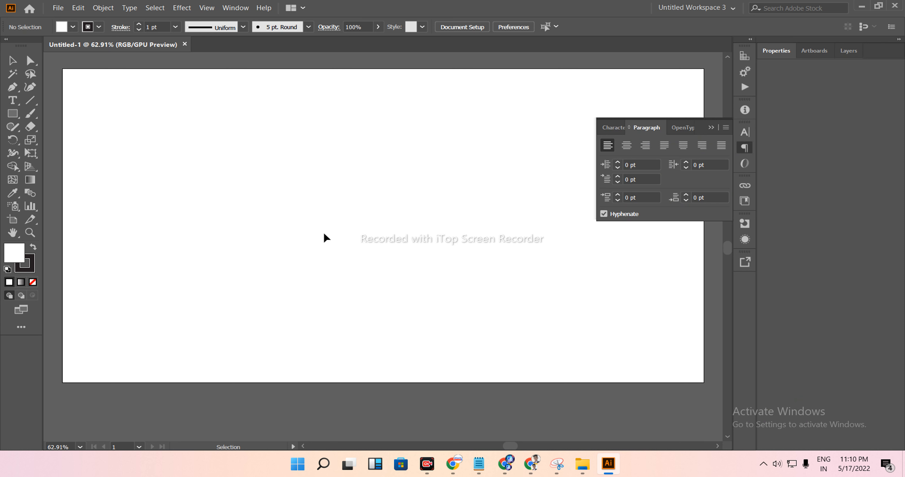
pyautogui.hscroll(3, 325, 232)
pyautogui.hscroll(-2, 325, 232)
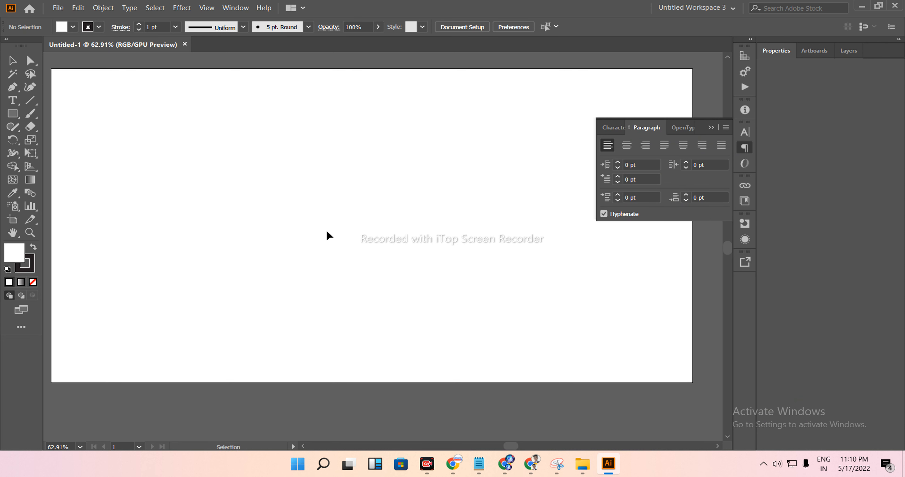
pyautogui.press('a')
pyautogui.hscroll(1, 327, 230)
pyautogui.hscroll(-1, 327, 229)
pyautogui.hscroll(1, 329, 232)
pyautogui.hscroll(-2, 330, 233)
pyautogui.scroll(6, 330, 232)
pyautogui.scroll(-3, 329, 232)
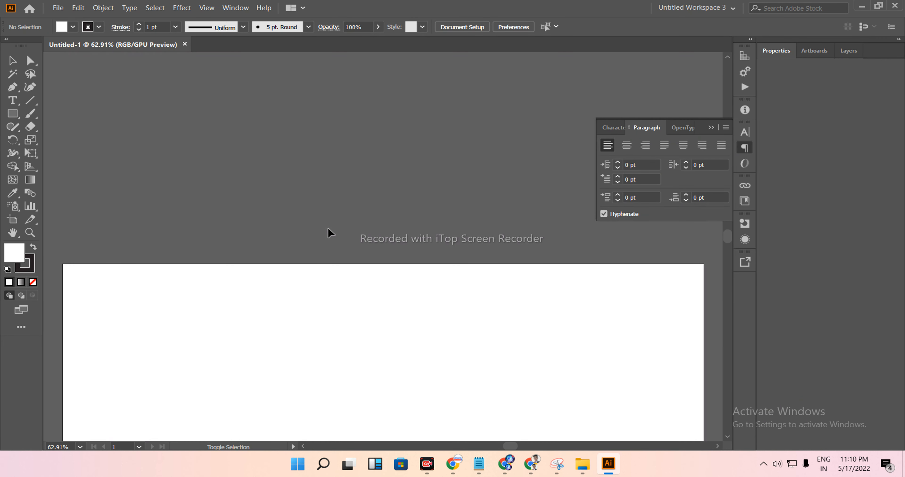
pyautogui.scroll(-2, 329, 233)
pyautogui.press('a')
pyautogui.hscroll(1, 329, 233)
pyautogui.hscroll(-1, 329, 232)
pyautogui.press('v')
# Collapse the floating Paragraph panel that covers part of the artboard.
pyautogui.scroll(-3, 330, 232)
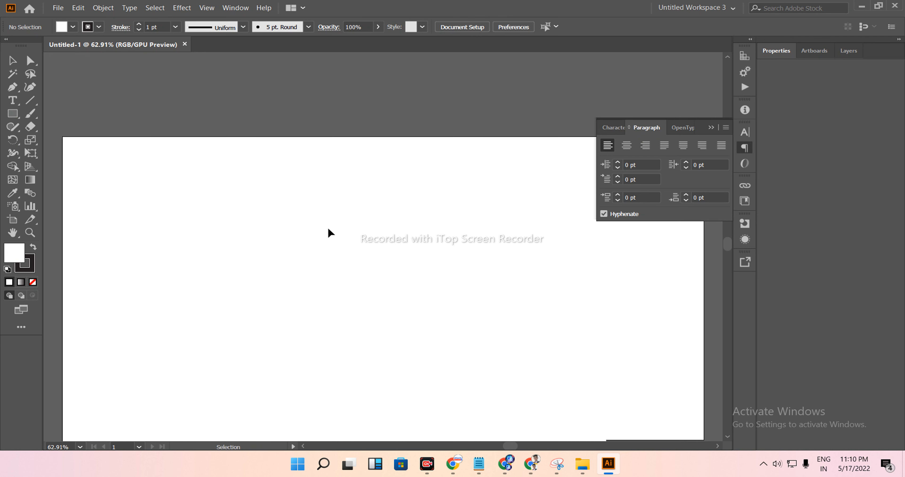
pyautogui.click(711, 123)
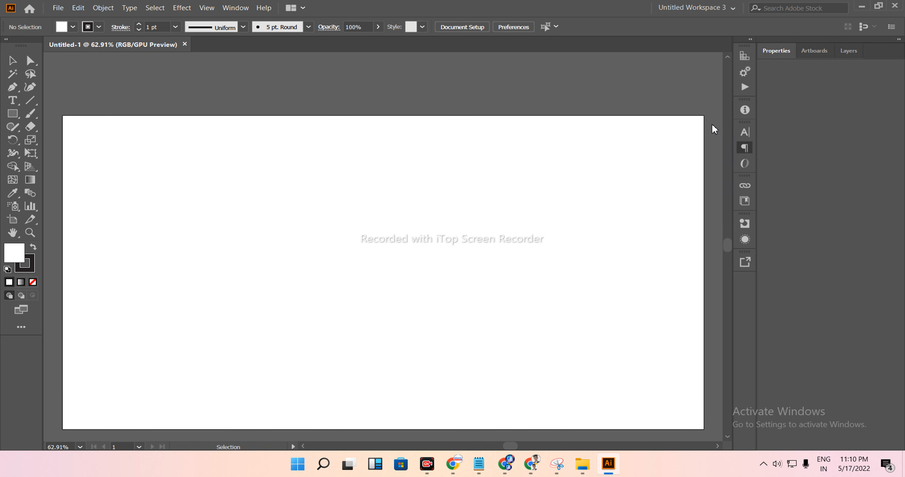
pyautogui.scroll(-1, 534, 212)
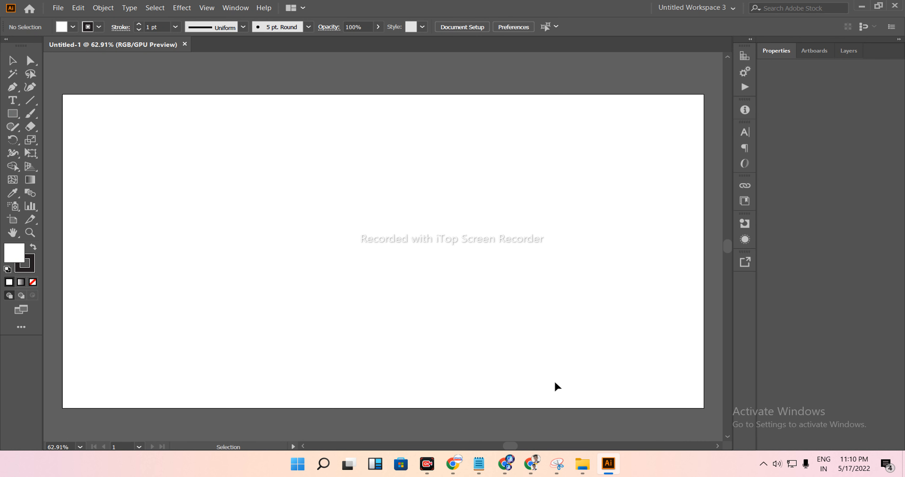
# Copy the NPD Group server-room picture from the "isp server" image results in Chrome and paste it into the Illustrator document.
pyautogui.click(531, 464)
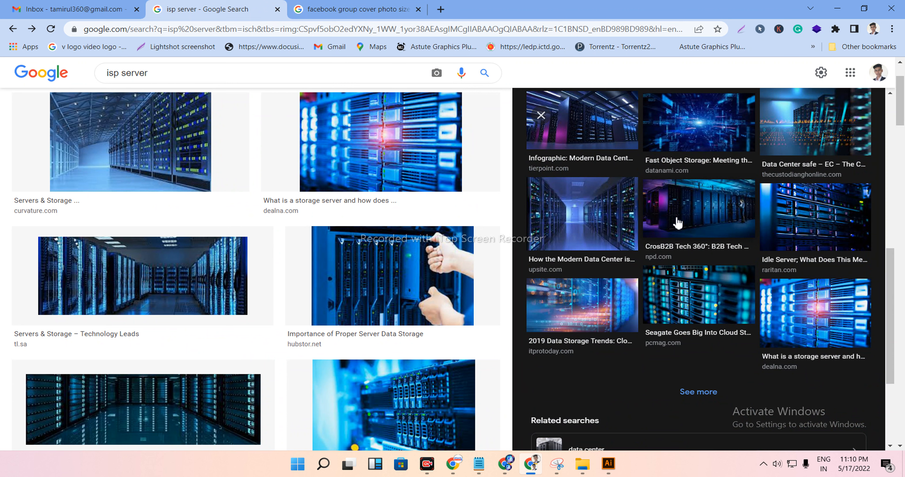
pyautogui.click(677, 223)
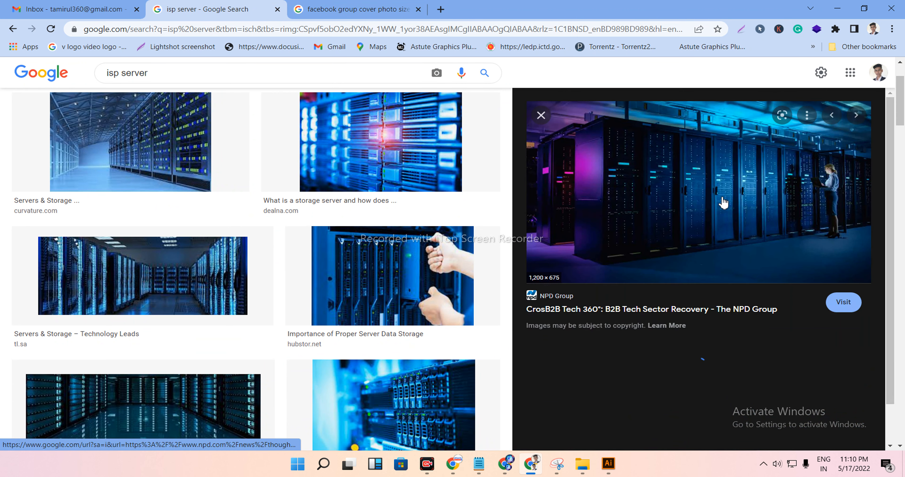
pyautogui.rightClick(685, 177)
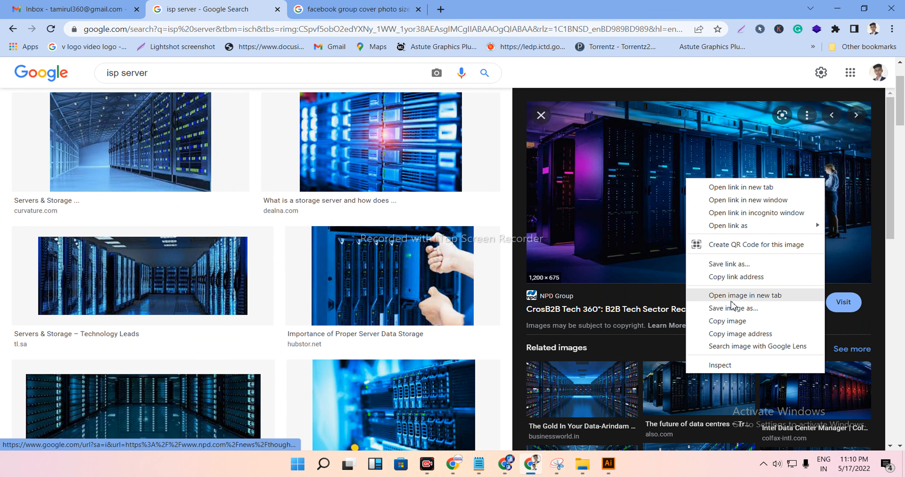
pyautogui.click(733, 322)
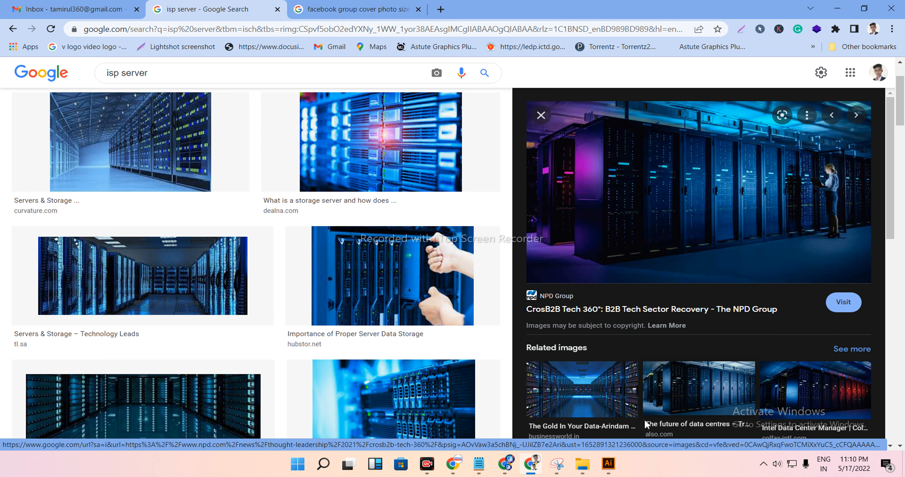
pyautogui.click(608, 464)
pyautogui.press('ctrl')
pyautogui.hotkey('ctrl', 'v')
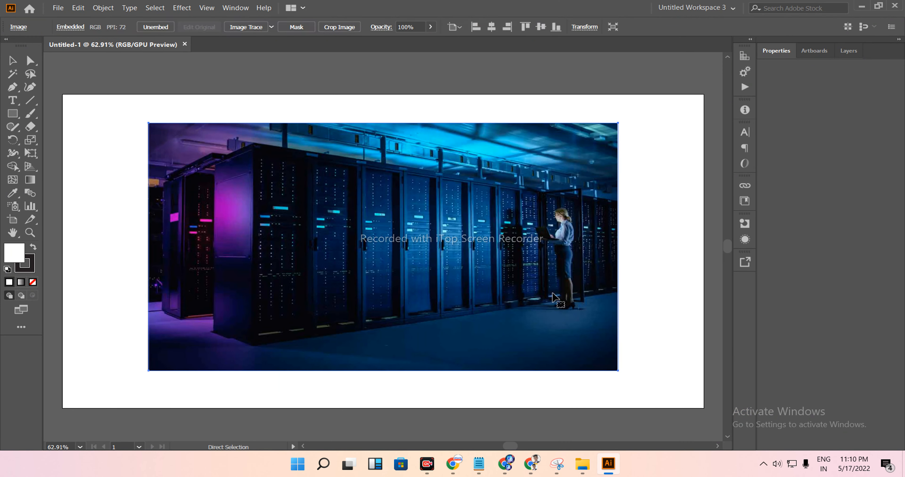
# Move and enlarge the pasted server-room image to cover the whole artboard, and lock it in place.
pyautogui.moveTo(522, 280); pyautogui.dragTo(435, 251)
pyautogui.moveTo(526, 343); pyautogui.dragTo(705, 408)
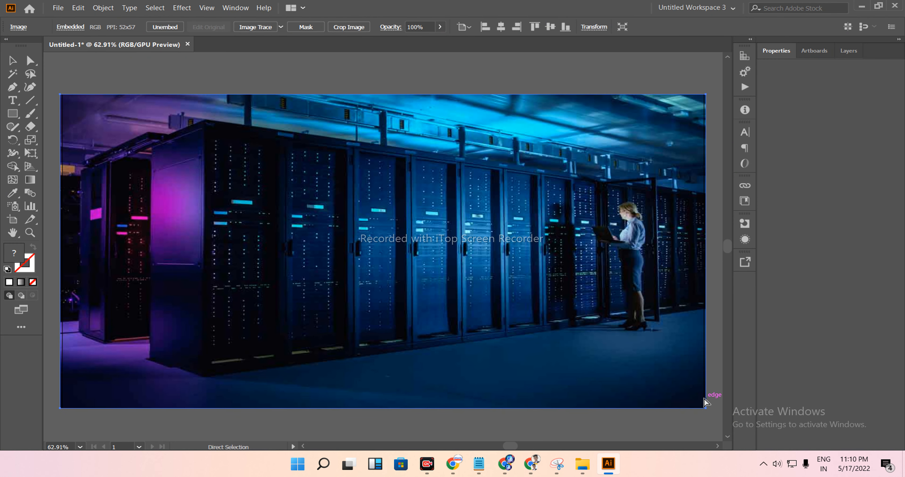
pyautogui.hotkey('ctrl', '2')
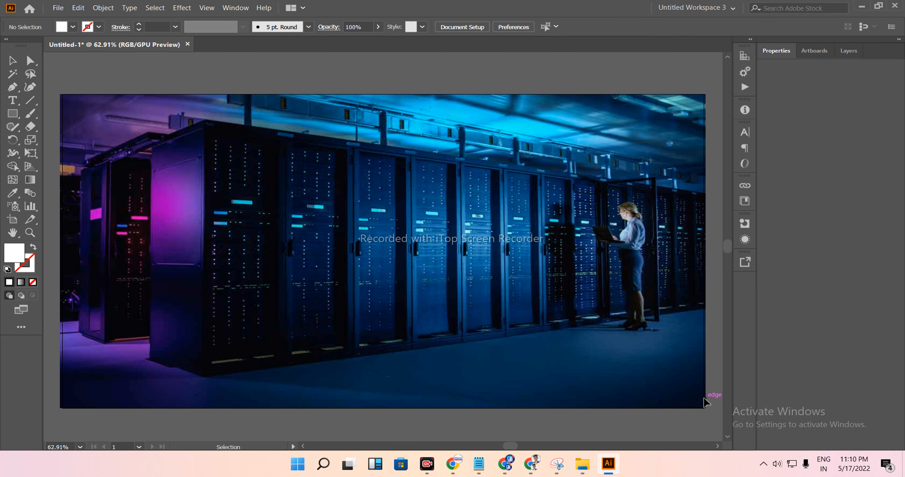
pyautogui.scroll(1, 691, 328)
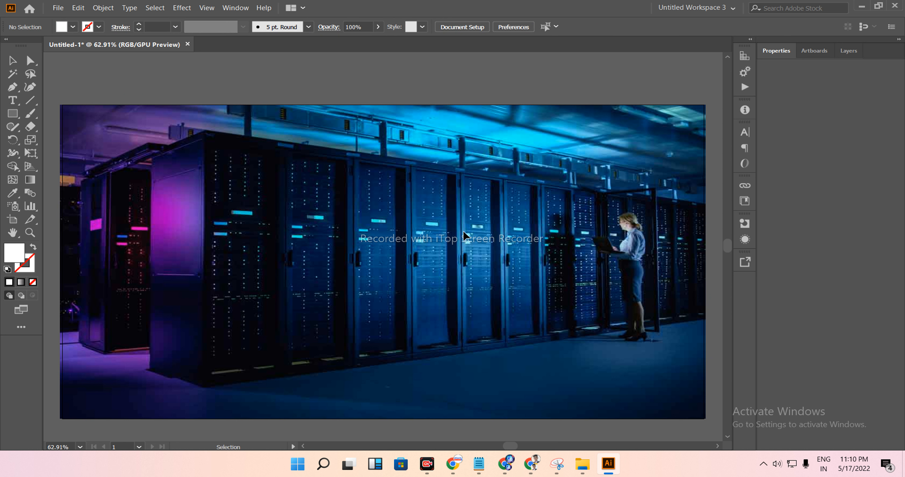
# Add the point text "BD NETWORK" over the server racks near the left side of the artboard.
pyautogui.moveTo(204, 181); pyautogui.dragTo(214, 191)
pyautogui.click(10, 102)
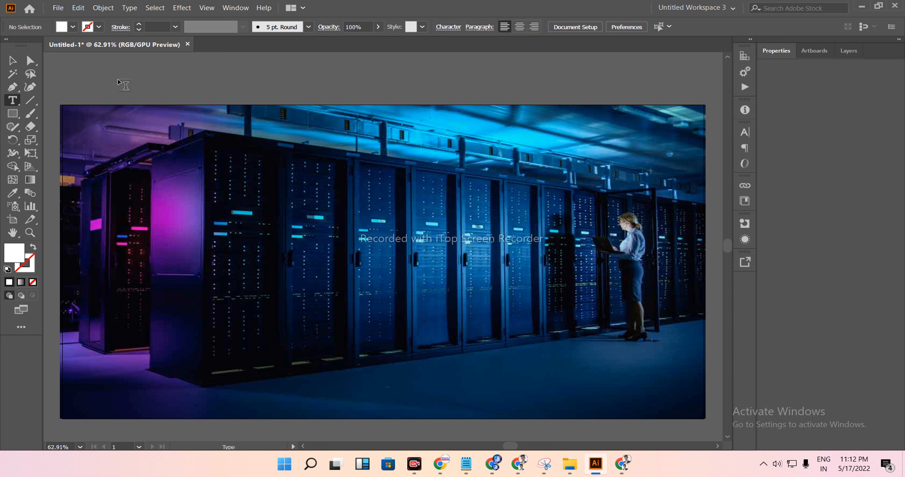
pyautogui.click(157, 179)
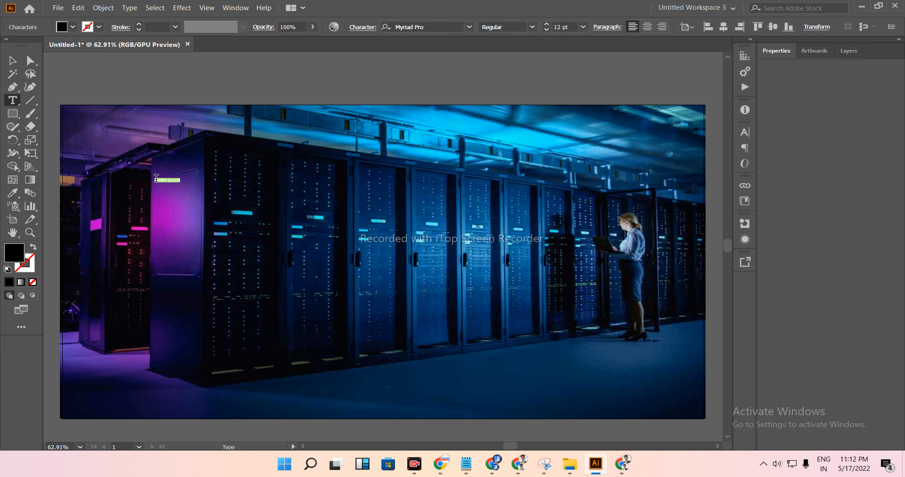
pyautogui.write('SD NETWORK')
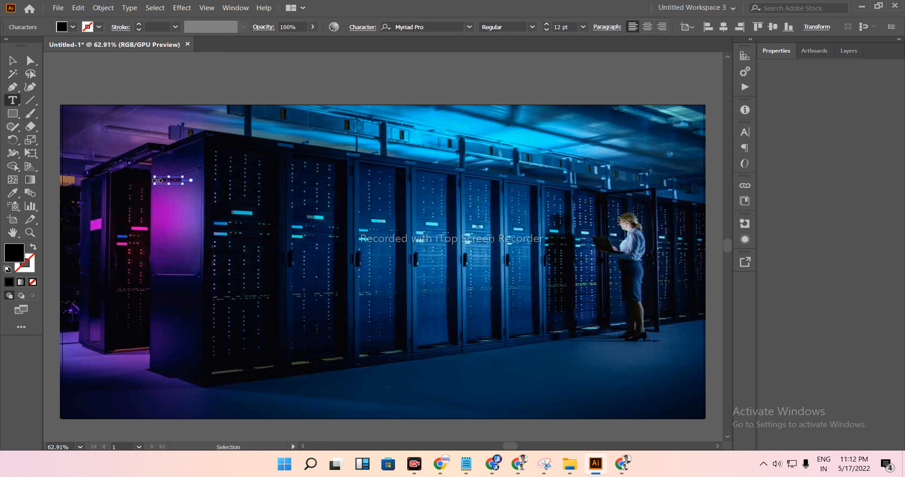
pyautogui.click(13, 73)
pyautogui.click(12, 60)
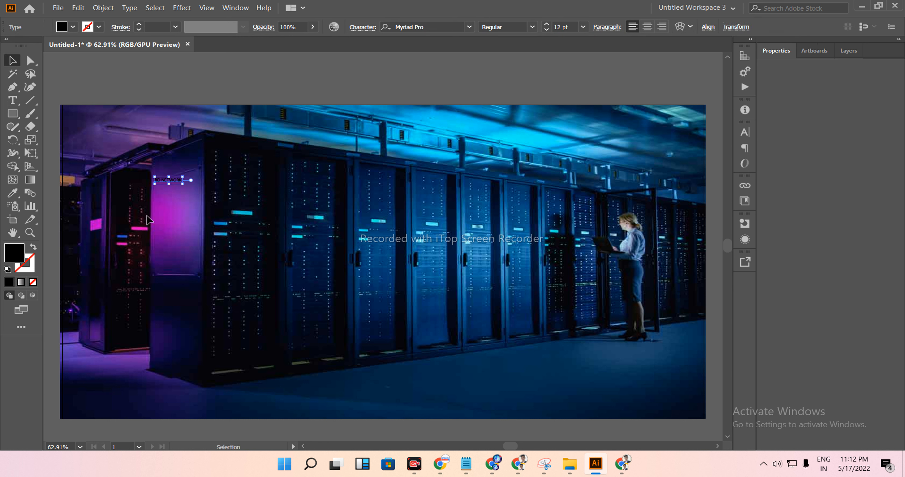
# Enlarge the "BD NETWORK" text to about 158.9 pt and move it across the artboard's upper edge.
pyautogui.moveTo(182, 183); pyautogui.dragTo(353, 266)
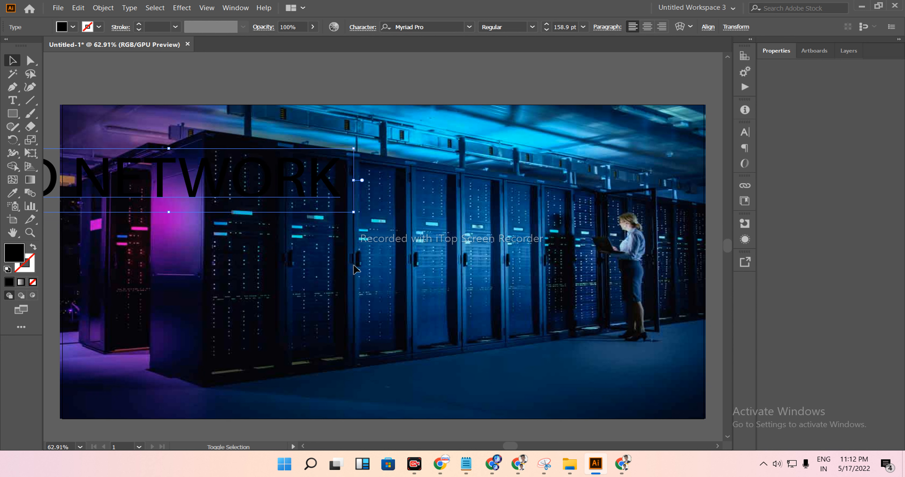
pyautogui.hotkey('ctrl', '-')
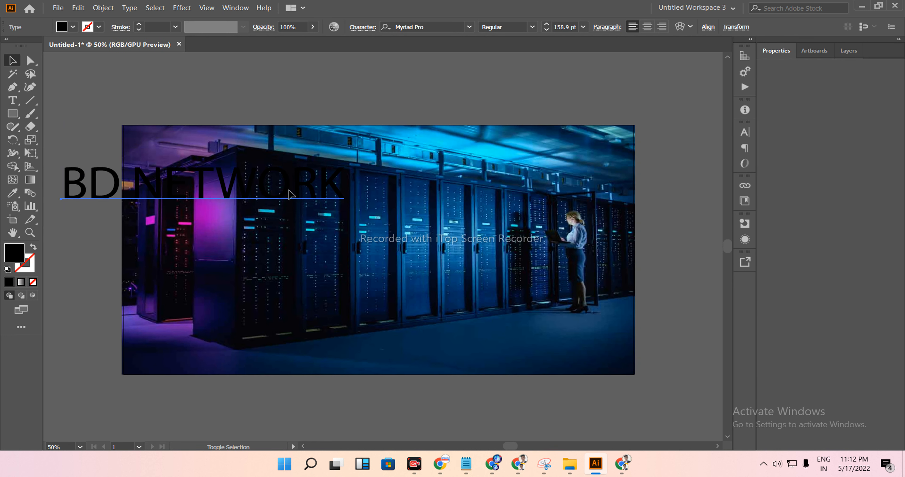
pyautogui.moveTo(269, 181); pyautogui.dragTo(392, 120)
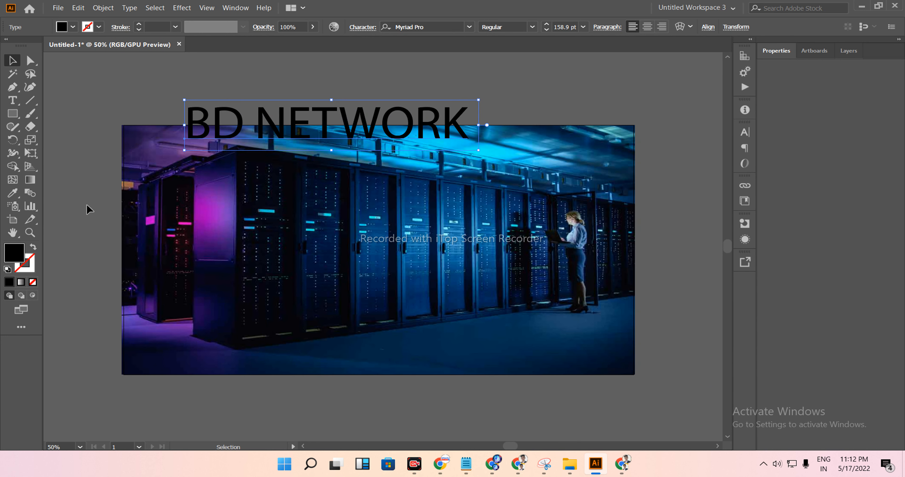
# Set the fill color of the "BD NETWORK" text to white, FFFFFF.
pyautogui.doubleClick(16, 253)
pyautogui.click(299, 157)
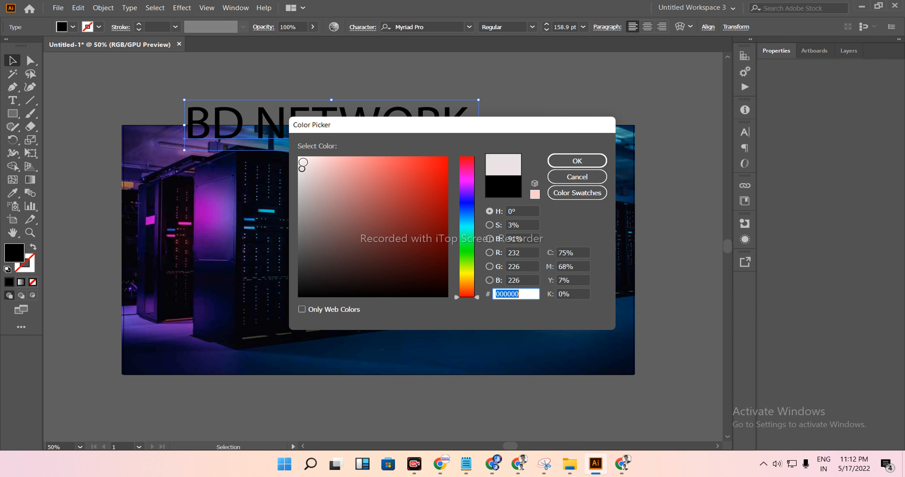
pyautogui.click(503, 186)
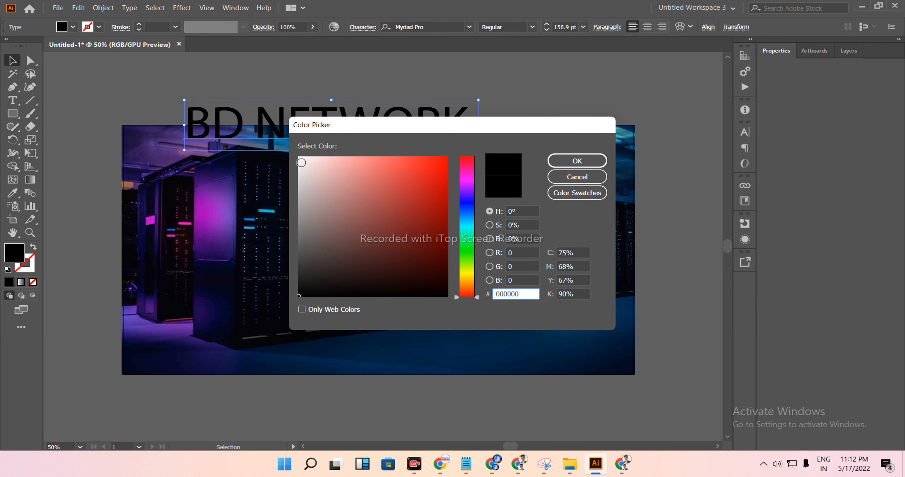
pyautogui.click(299, 157)
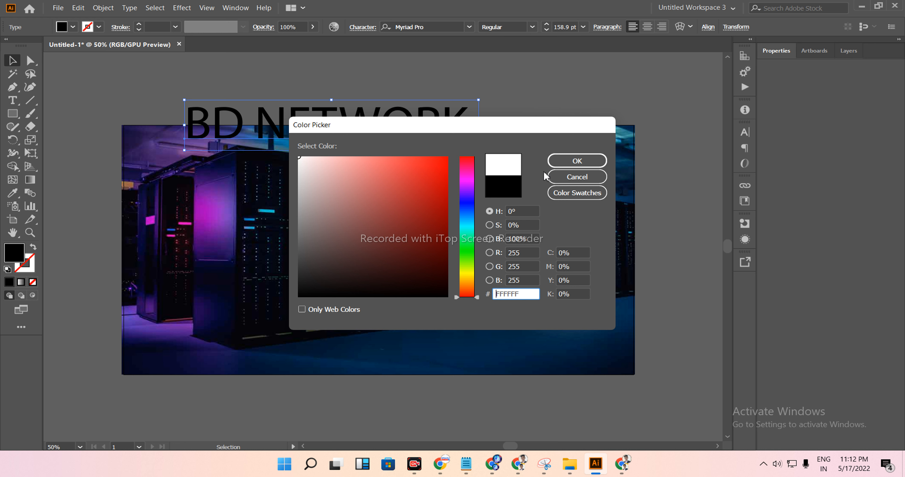
pyautogui.click(562, 165)
# Move the "BD NETWORK" title down onto the server racks and enlarge it to about 211.31 pt.
pyautogui.moveTo(351, 137); pyautogui.dragTo(397, 238)
pyautogui.moveTo(524, 250); pyautogui.dragTo(582, 281)
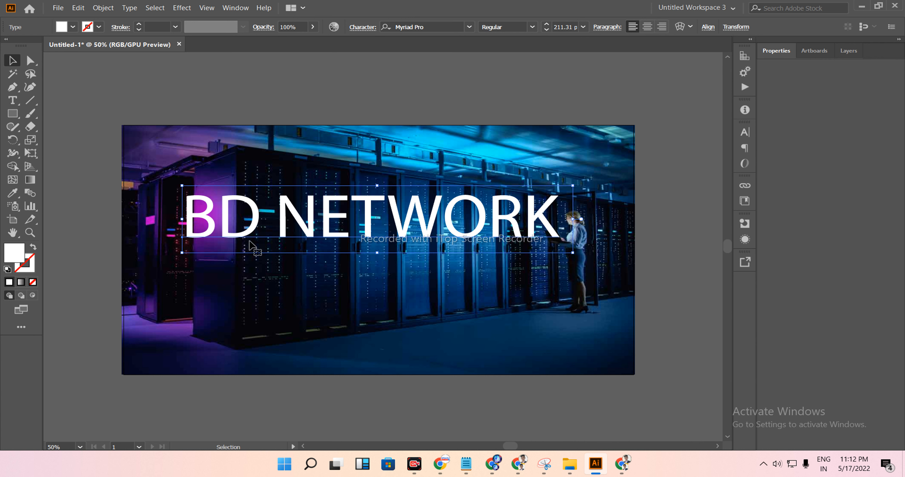
# Change the font of the "BD NETWORK" title to Impact.
pyautogui.click(469, 27)
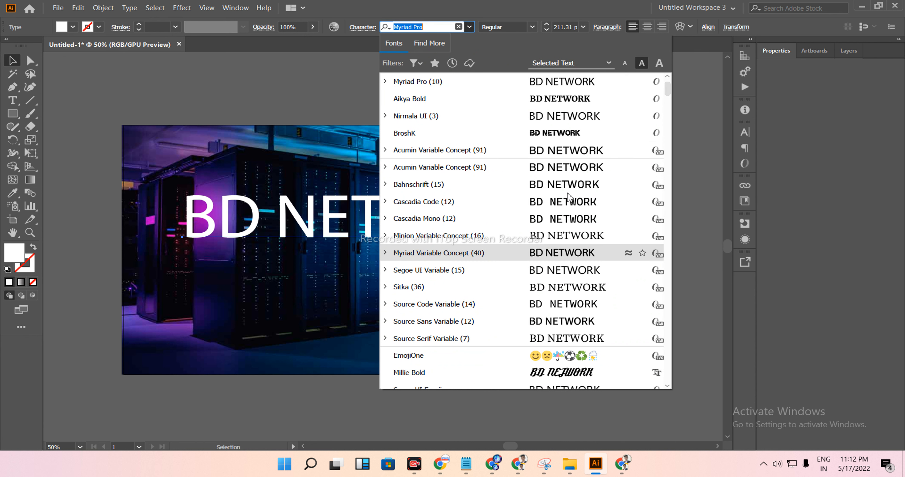
pyautogui.scroll(2, 558, 102)
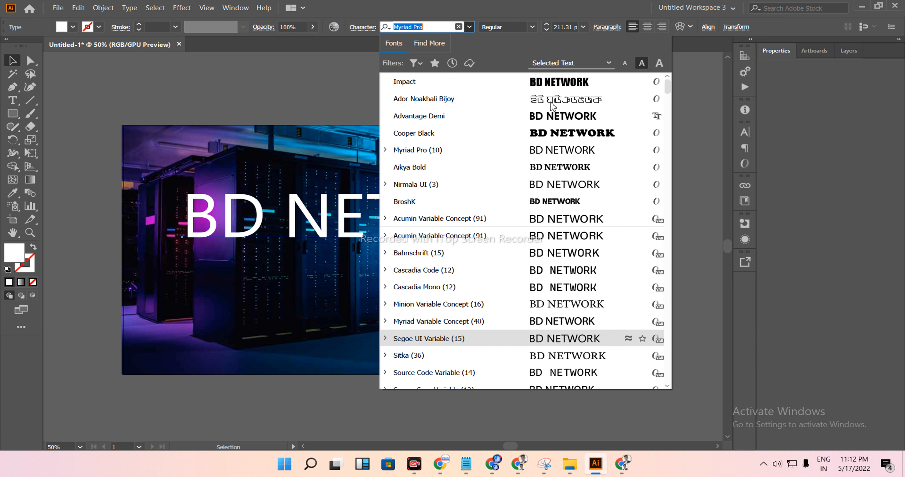
pyautogui.click(561, 87)
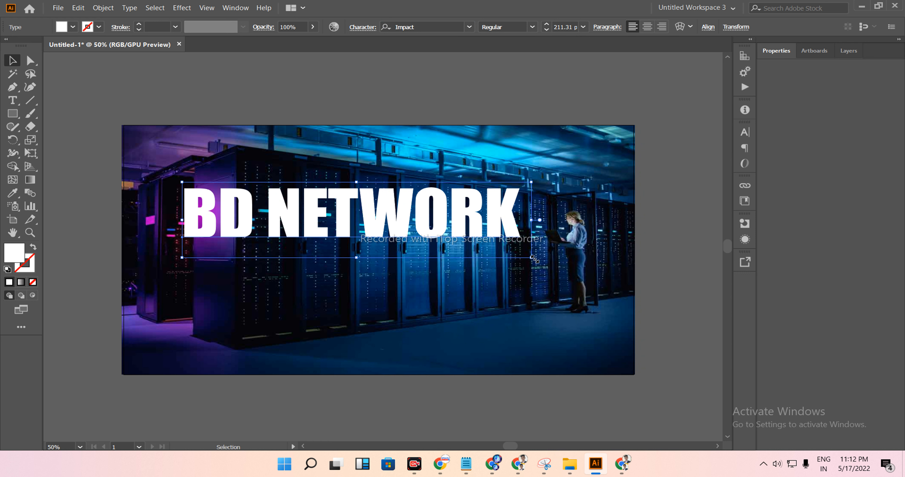
# Enlarge the "BD NETWORK" title to about 241.94 pt and deselect it.
pyautogui.moveTo(532, 256); pyautogui.dragTo(578, 263)
pyautogui.moveTo(505, 222); pyautogui.dragTo(510, 222)
pyautogui.click(484, 103)
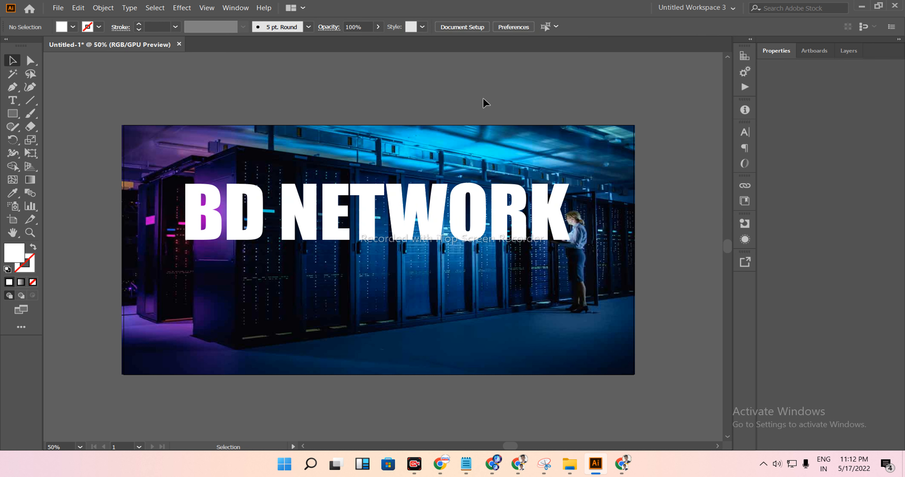
pyautogui.scroll(-1, 484, 103)
pyautogui.moveTo(430, 192); pyautogui.dragTo(435, 197)
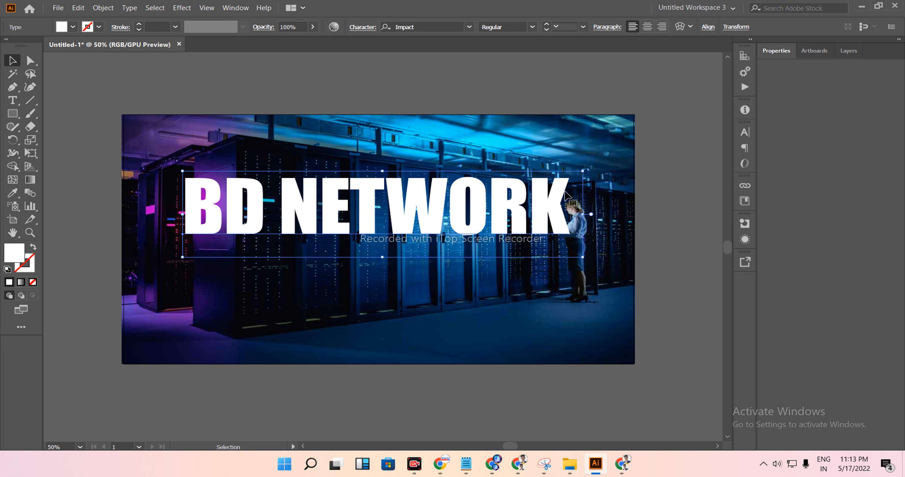
pyautogui.click(650, 205)
pyautogui.scroll(2, 596, 347)
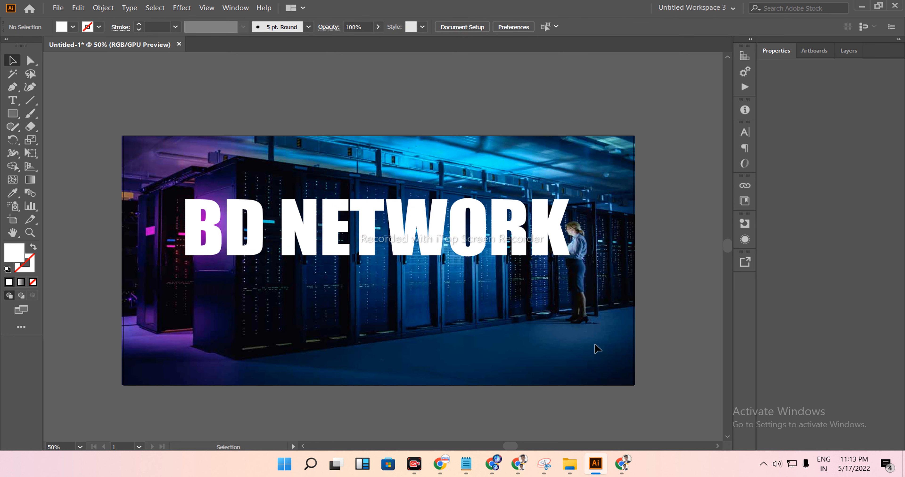
# Change the title's font to Advantage Demi Bold and shift the text left to center it on the artboard.
pyautogui.click(453, 195)
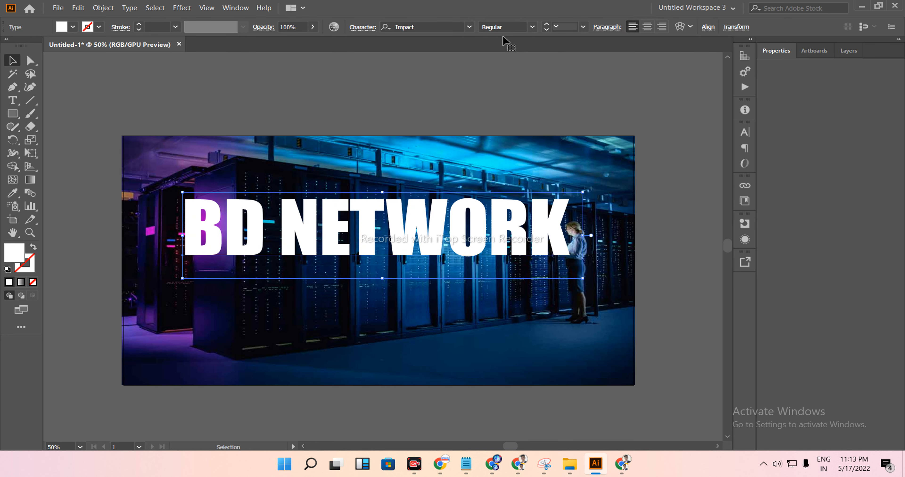
pyautogui.click(532, 26)
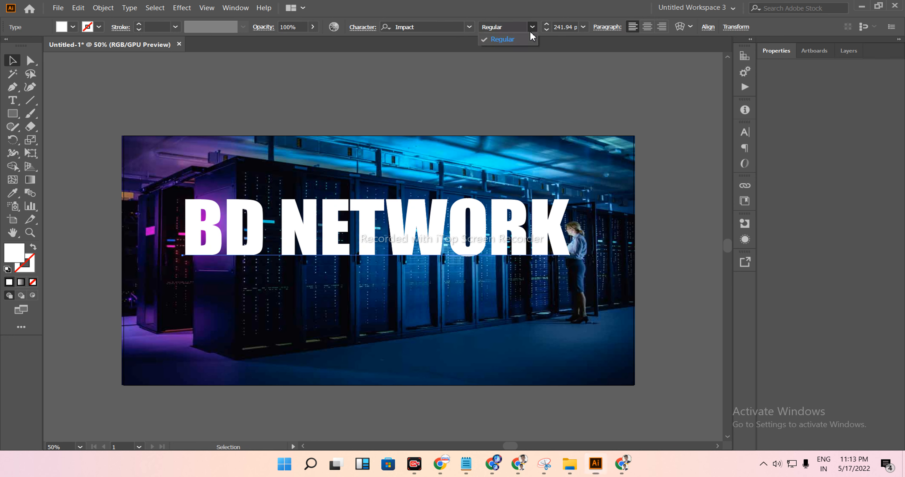
pyautogui.click(469, 30)
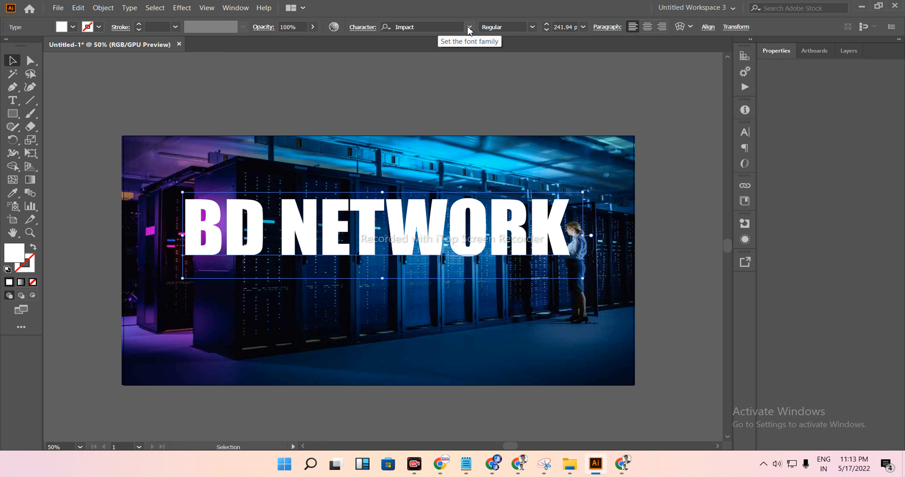
pyautogui.click(470, 28)
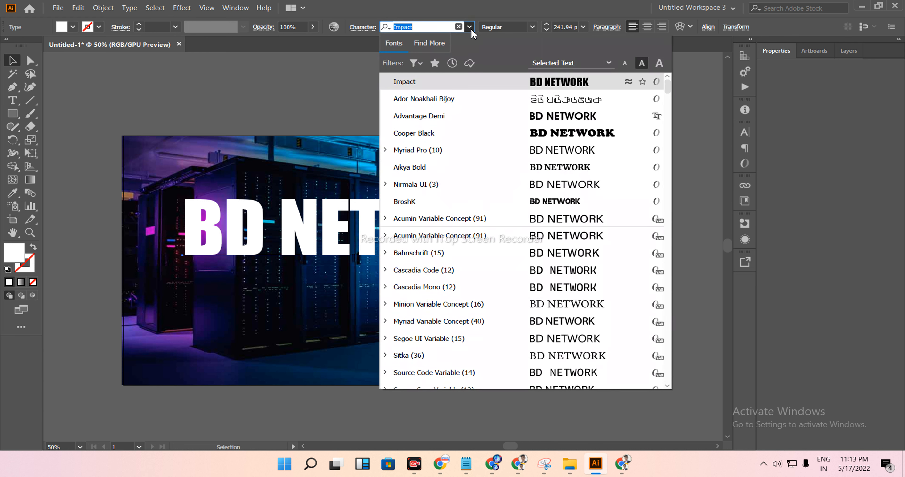
pyautogui.click(573, 120)
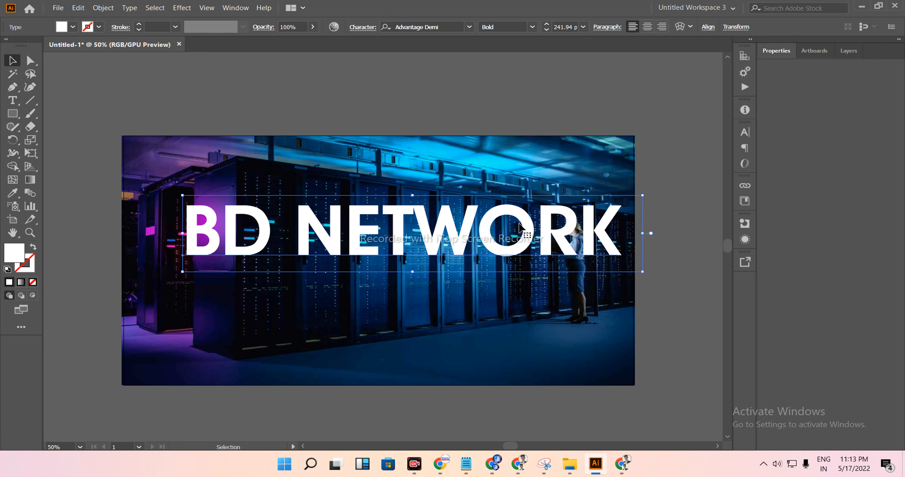
pyautogui.moveTo(512, 231); pyautogui.dragTo(507, 225)
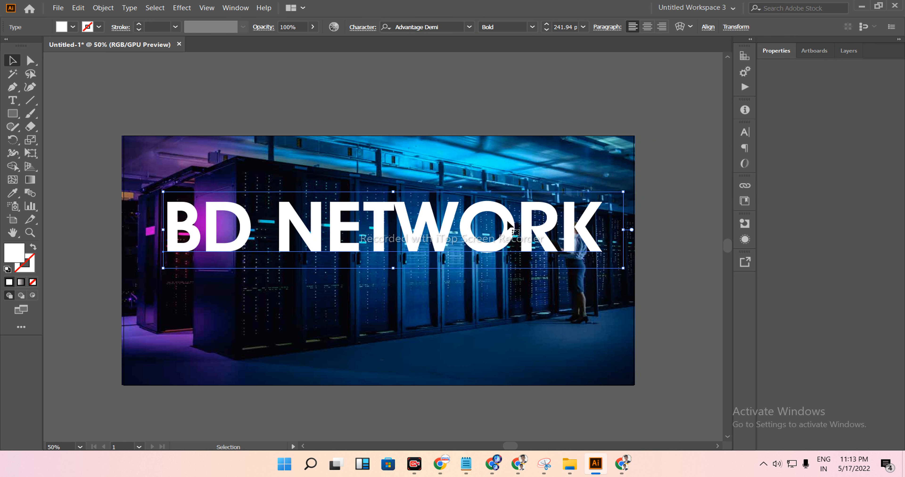
pyautogui.click(472, 101)
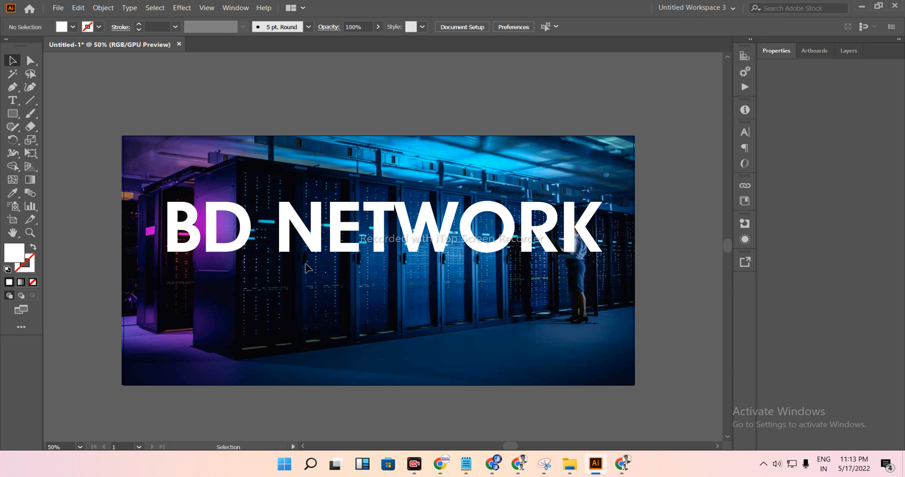
# Add a second point text reading "FLOWING GROUPE RULSE" in the lower left part of the artboard.
pyautogui.click(12, 100)
pyautogui.click(218, 327)
pyautogui.press('Escape')
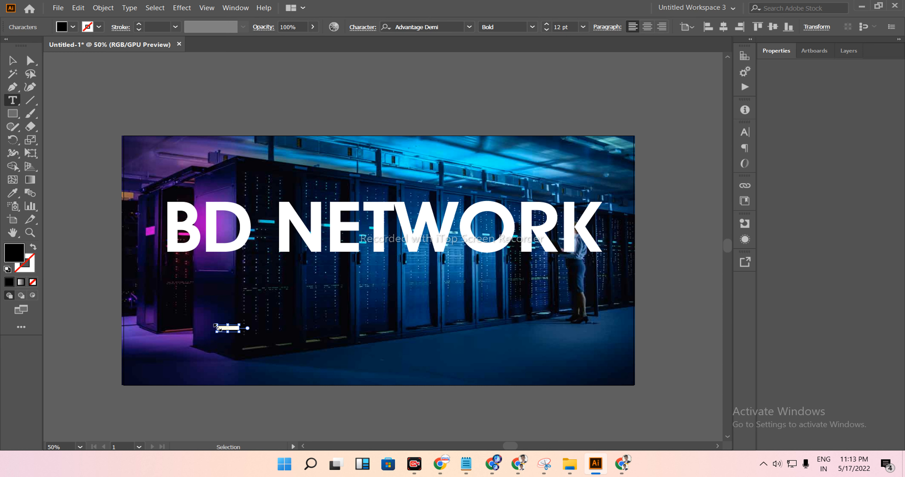
pyautogui.click(216, 329)
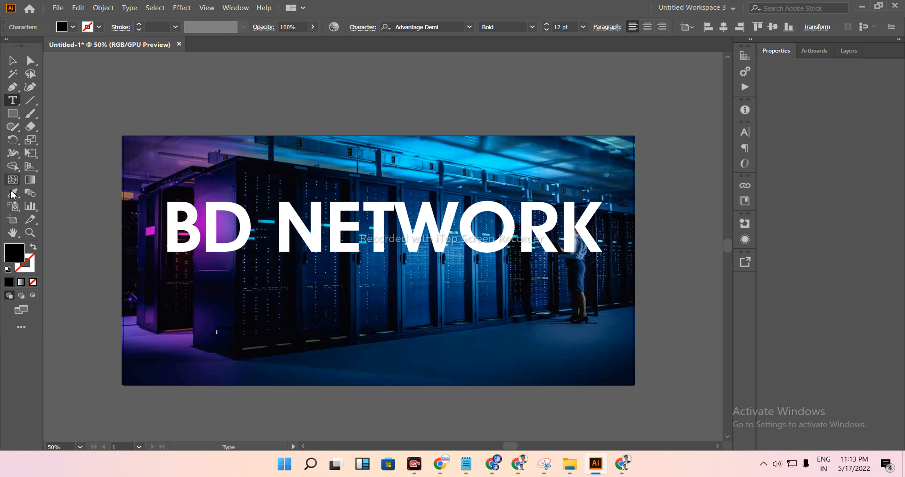
# Try to set the fill to white, FFFFFF, while the second text line is being edited.
pyautogui.doubleClick(14, 256)
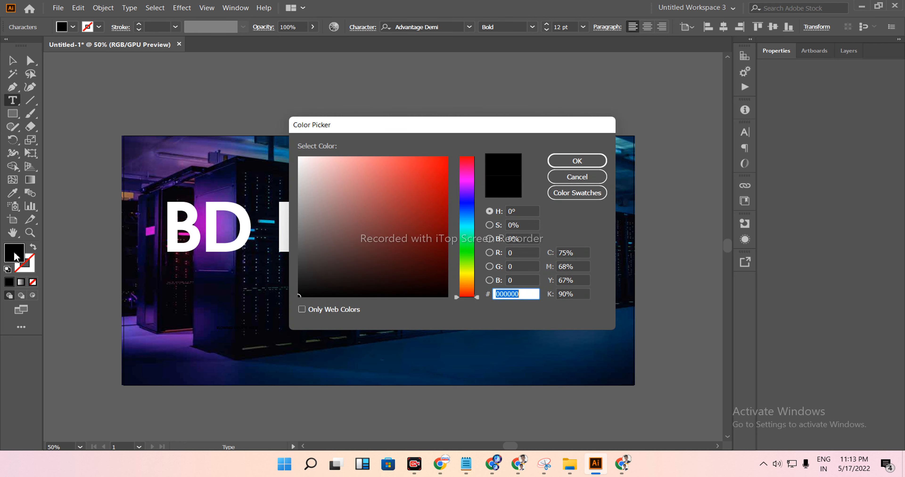
pyautogui.write('ffffff')
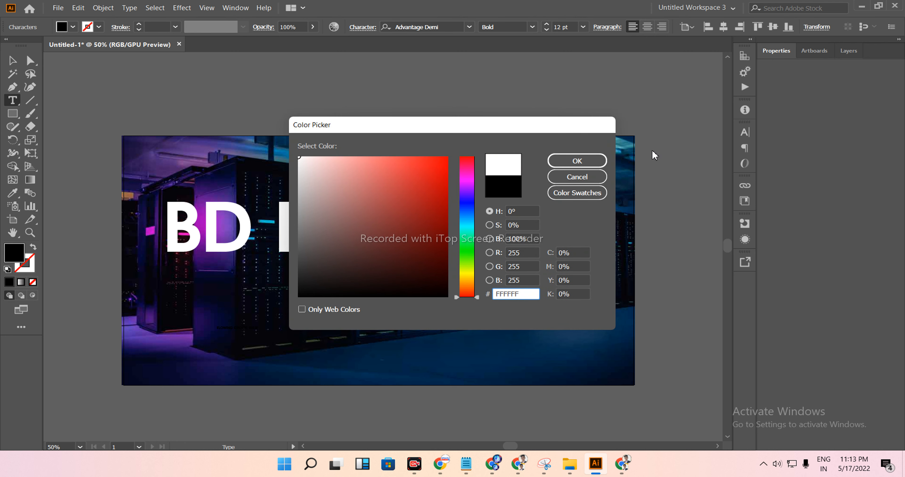
pyautogui.click(577, 161)
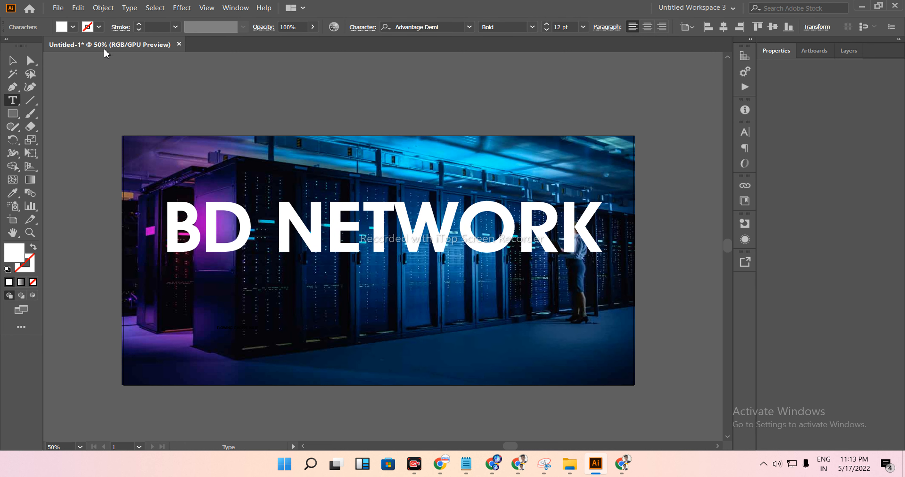
# Select the whole "FLOWING GROUPE RULSE" text object and set its fill color to white, FFFFFF.
pyautogui.click(14, 64)
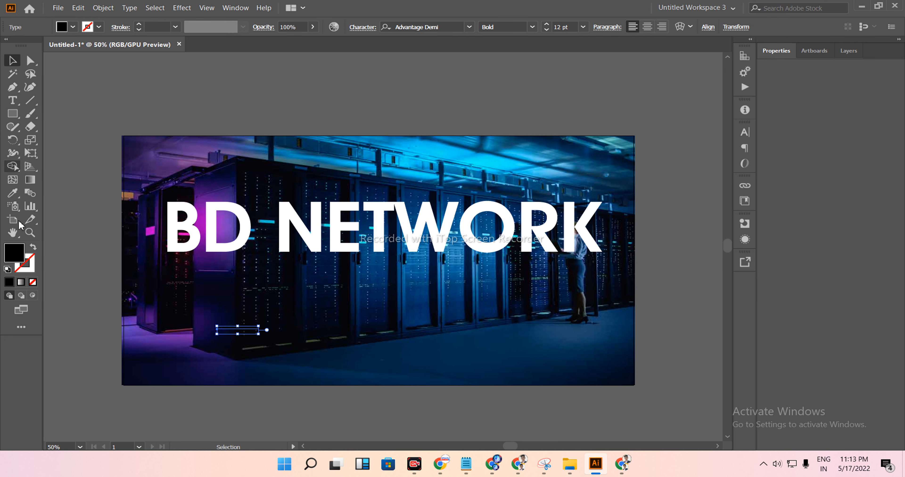
pyautogui.doubleClick(15, 253)
pyautogui.write('ffffff')
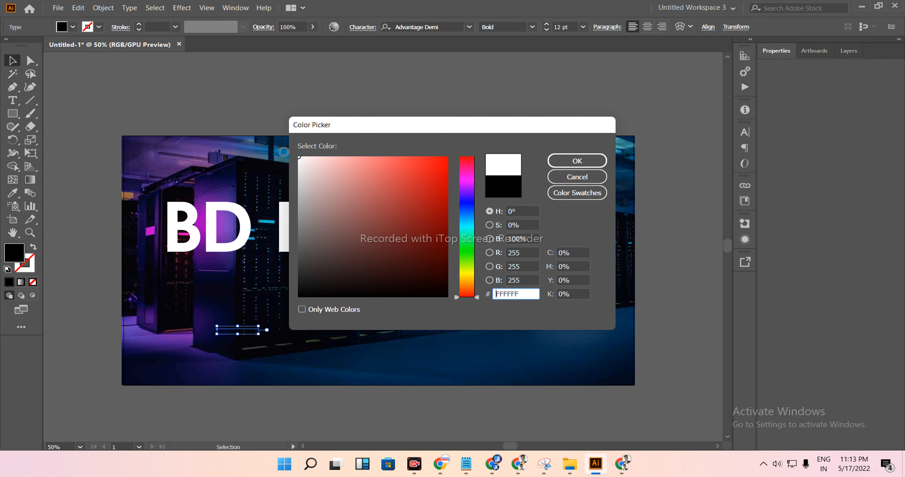
pyautogui.click(589, 163)
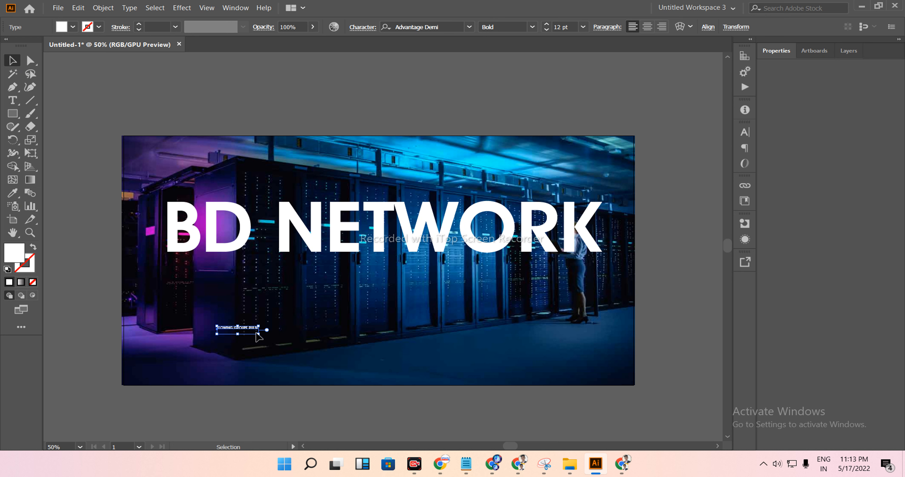
# Enlarge the "FLOWING GROUPE RULSE" line to over half the title's width and center it below "BD NETWORK".
pyautogui.moveTo(262, 336); pyautogui.dragTo(369, 356)
pyautogui.moveTo(323, 318); pyautogui.dragTo(503, 323)
pyautogui.moveTo(448, 286); pyautogui.dragTo(443, 288)
pyautogui.click(133, 156)
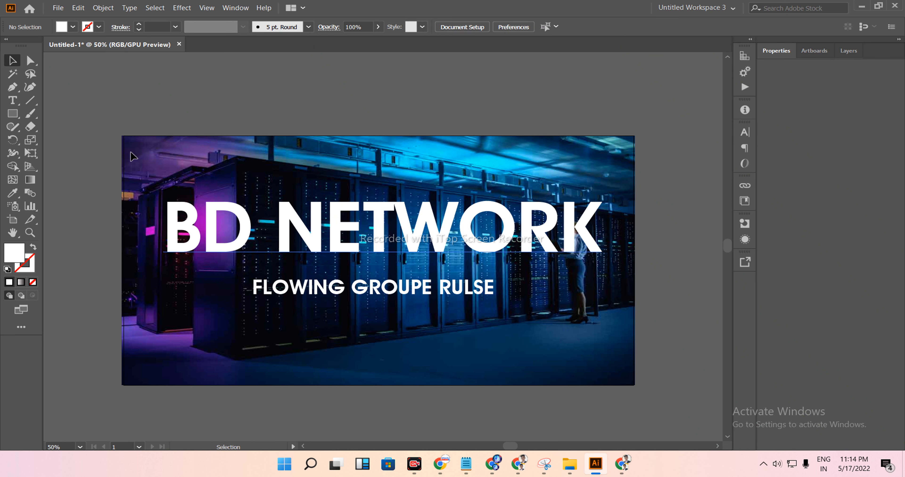
# Draw a thin white rectangle from the end of "FLOWING GROUPE RULSE" to the right edge of the title.
pyautogui.moveTo(12, 113); pyautogui.dragTo(45, 115)
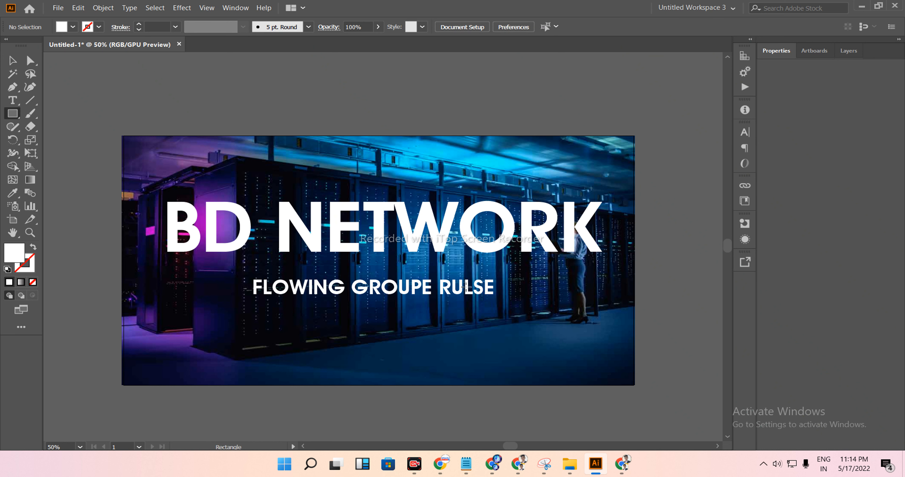
pyautogui.moveTo(496, 283); pyautogui.dragTo(601, 288)
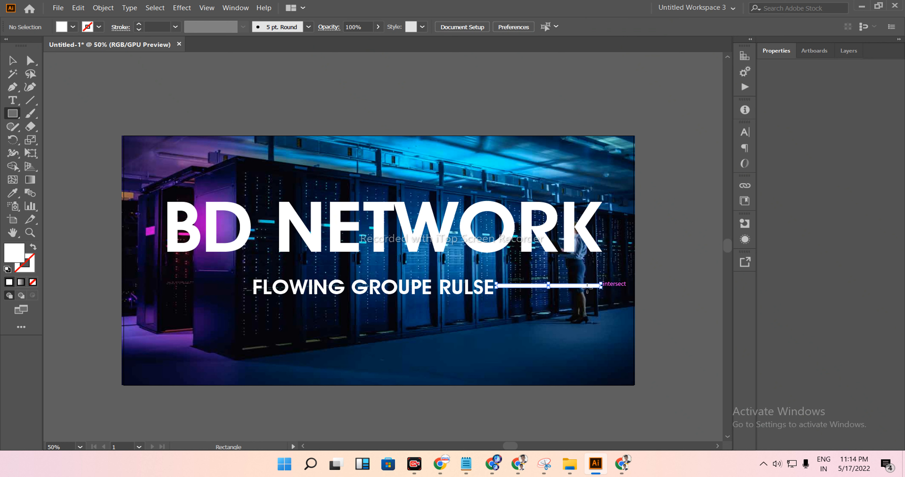
# Nudge the "FLOWING GROUPE RULSE" text slightly toward the left and place a copy of the white bar before its first word.
pyautogui.click(12, 61)
pyautogui.click(449, 132)
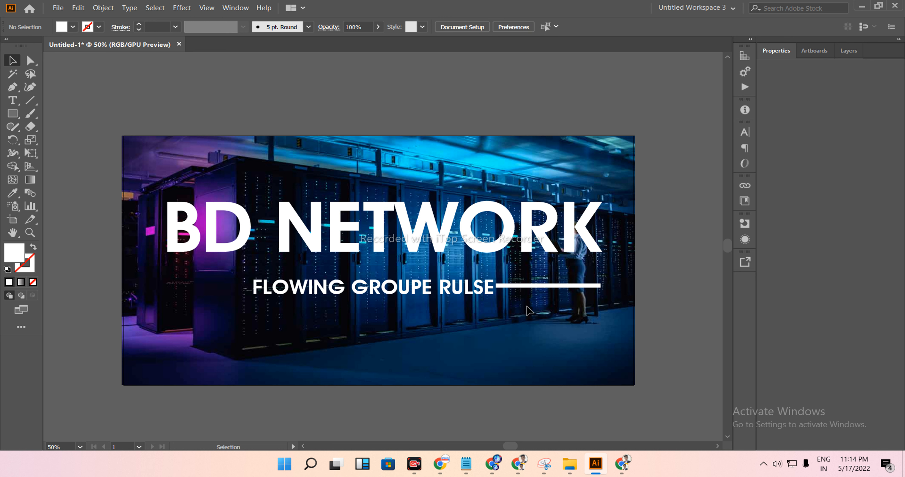
pyautogui.moveTo(453, 291); pyautogui.dragTo(451, 291)
pyautogui.moveTo(509, 287); pyautogui.dragTo(156, 286)
pyautogui.click(151, 309)
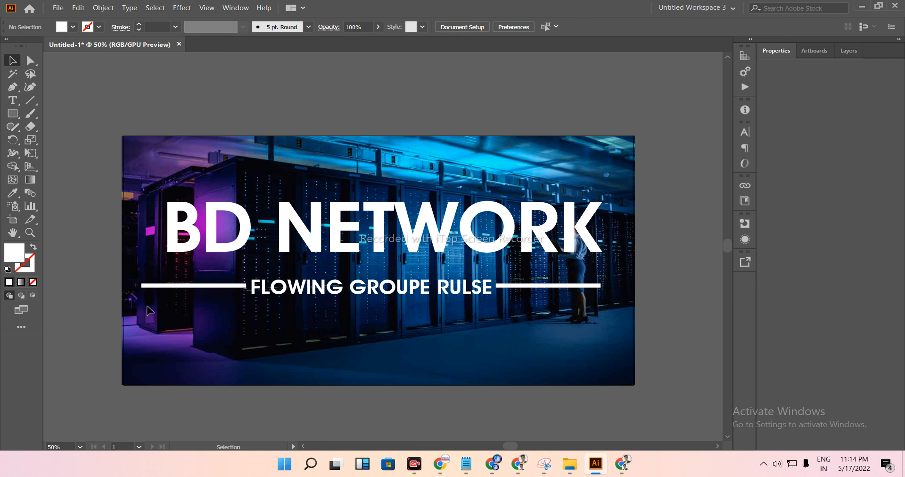
# Group the subtitle with its two bars, scale the group down slightly and shift it a little right beneath the "BD NETWORK" title.
pyautogui.hotkey('ctrl', 'a')
pyautogui.rightClick(572, 296)
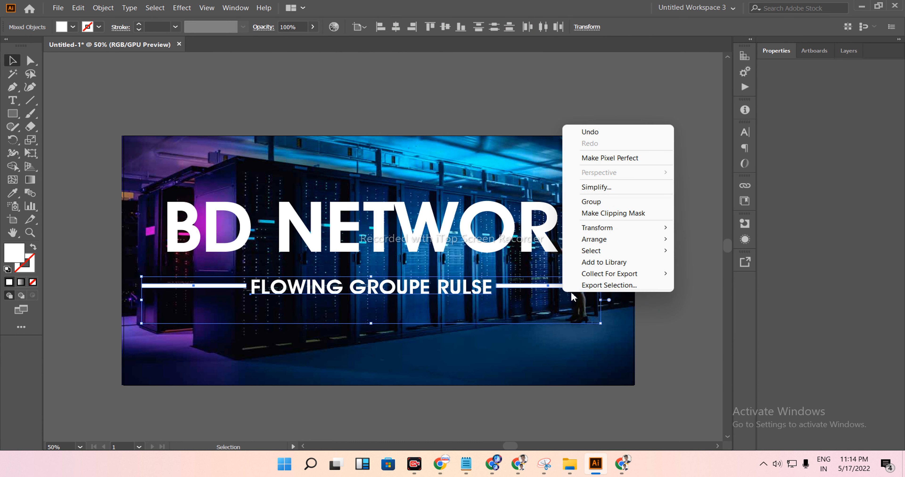
pyautogui.click(593, 203)
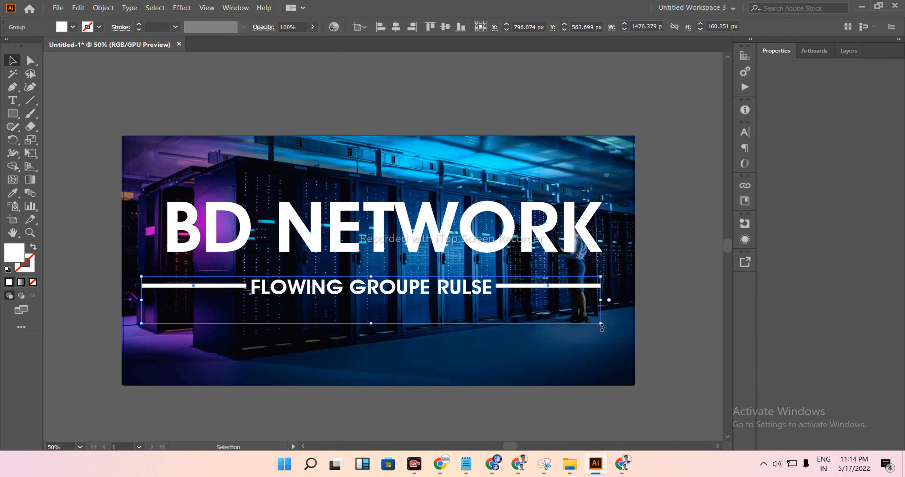
pyautogui.moveTo(601, 326); pyautogui.dragTo(592, 324)
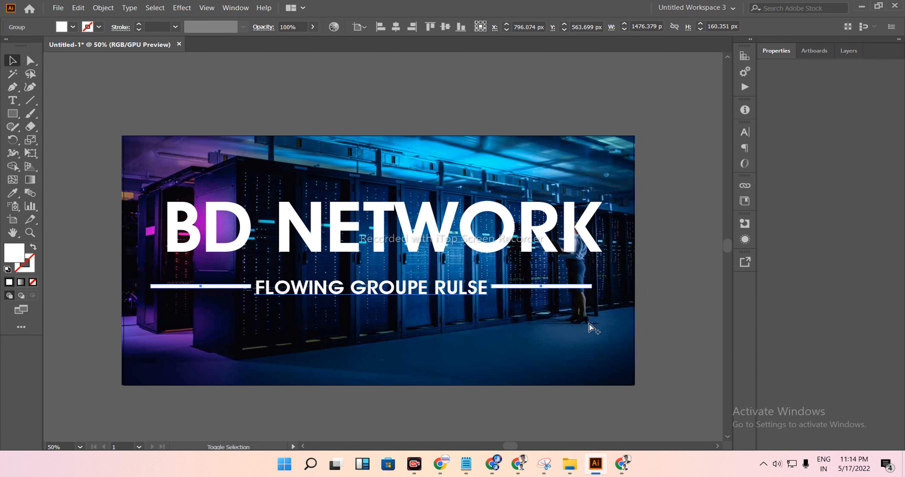
pyautogui.moveTo(532, 288); pyautogui.dragTo(531, 289)
pyautogui.click(644, 304)
# Select the "BD NETWORK" title together with the subtitle group and center both horizontally on the artboard.
pyautogui.scroll(1, 642, 302)
pyautogui.scroll(-2, 641, 301)
pyautogui.scroll(-1, 635, 295)
pyautogui.scroll(1, 621, 271)
pyautogui.moveTo(147, 146); pyautogui.dragTo(620, 328)
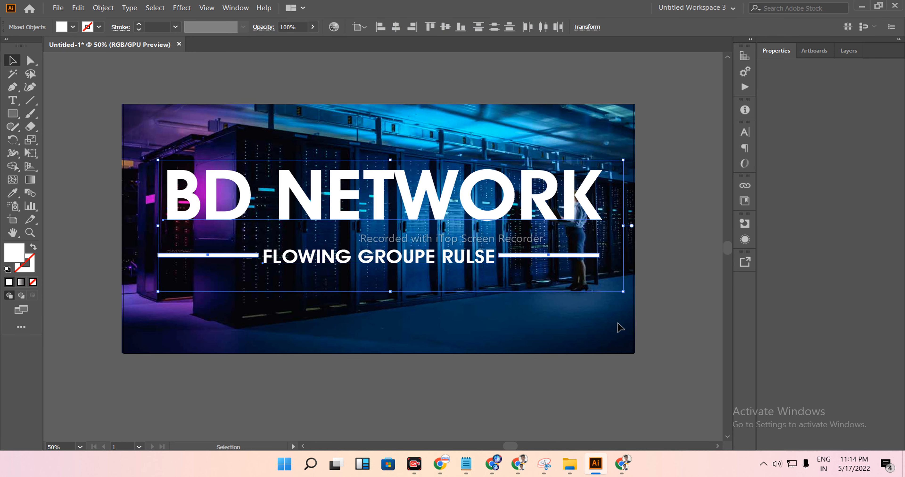
pyautogui.rightClick(500, 223)
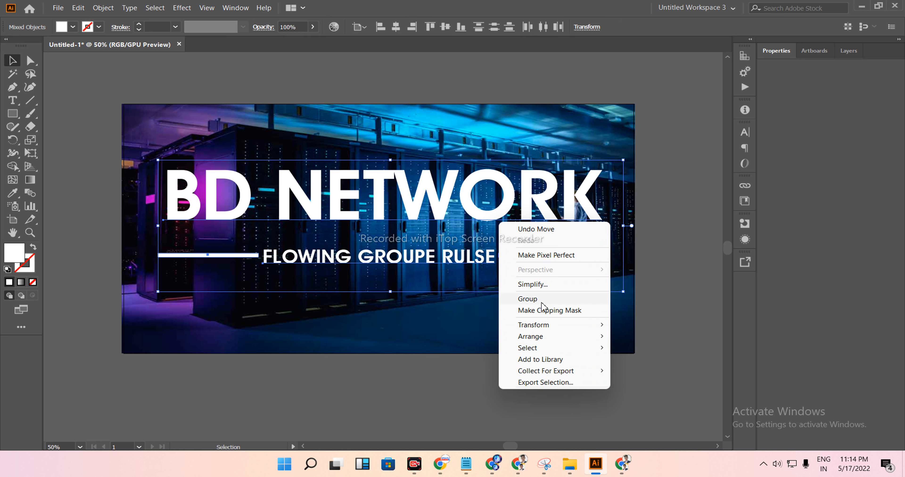
pyautogui.click(396, 30)
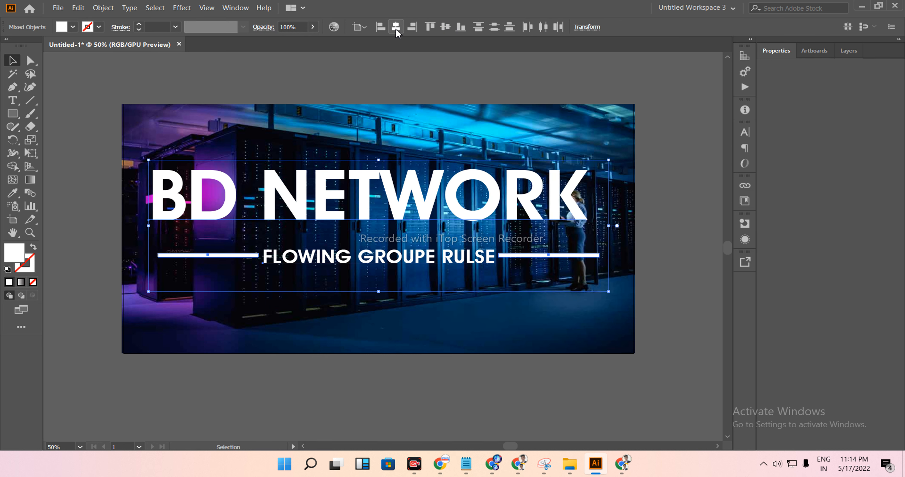
# Group the title with the subtitle and bars, and move the combined group slightly up and right on the artboard.
pyautogui.rightClick(403, 182)
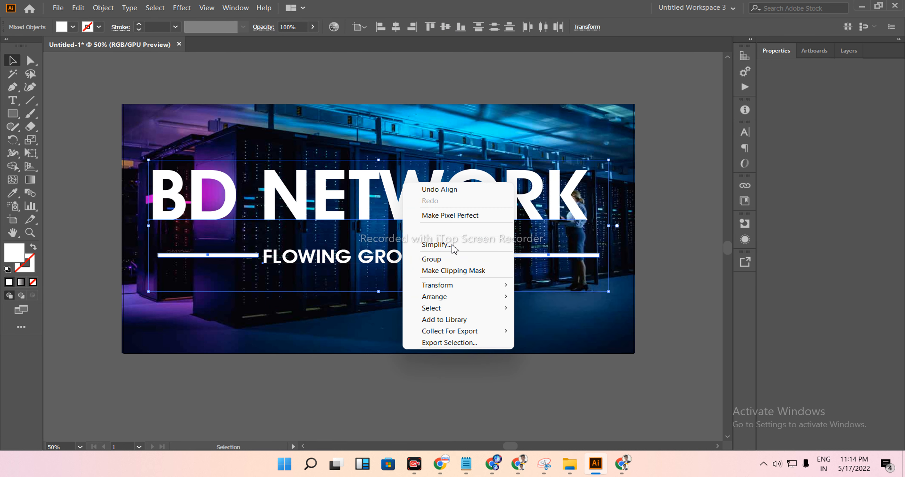
pyautogui.click(450, 262)
pyautogui.moveTo(390, 242)
pyautogui.mouseDown()
pyautogui.moveTo(423, 225)
pyautogui.moveTo(401, 236)
pyautogui.mouseUp()
pyautogui.click(377, 308)
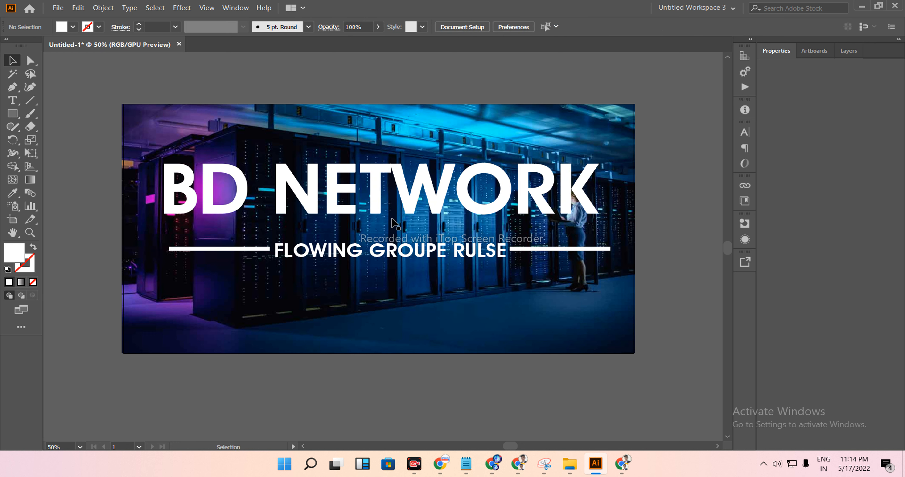
pyautogui.moveTo(390, 195); pyautogui.dragTo(387, 201)
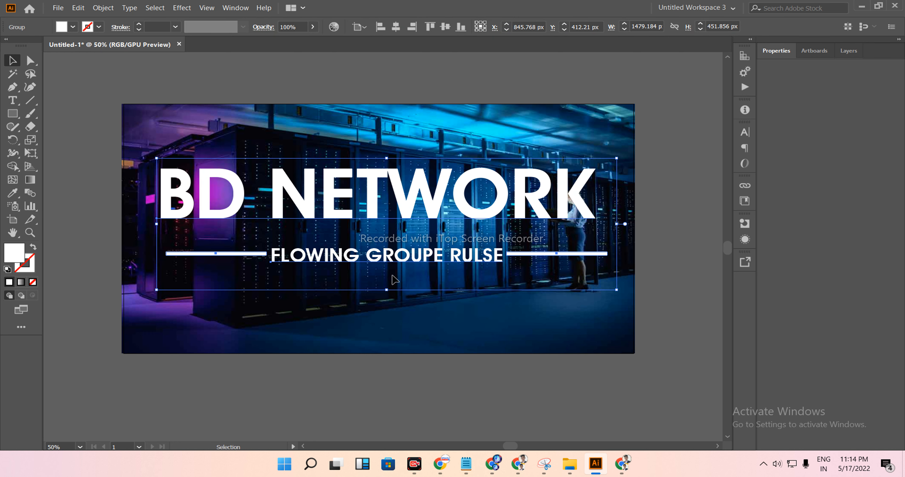
pyautogui.click(390, 310)
# Try center and left alignment for the combined text group, ending with it aligned to the artboard's right edge.
pyautogui.click(466, 242)
pyautogui.click(401, 28)
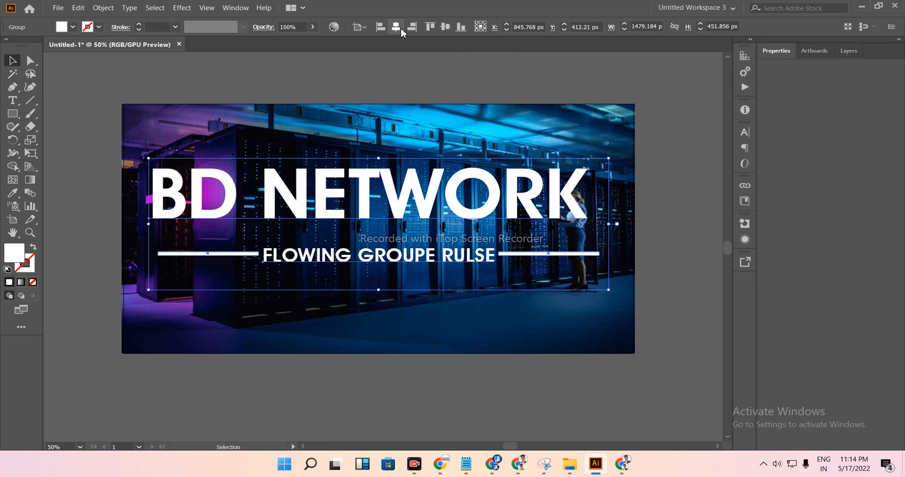
pyautogui.click(380, 27)
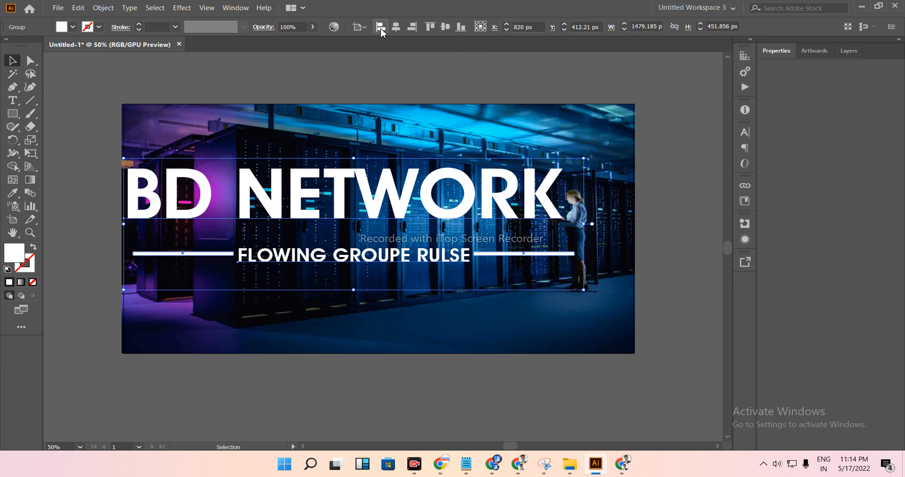
pyautogui.click(414, 25)
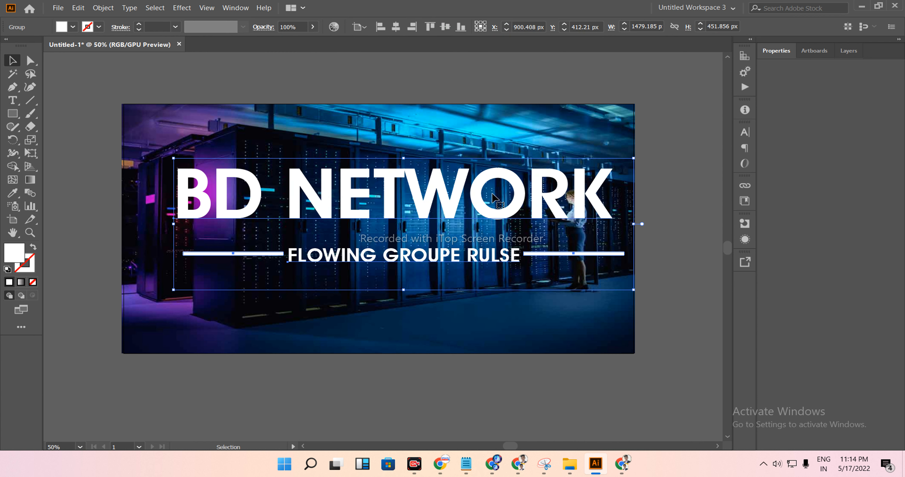
pyautogui.click(676, 212)
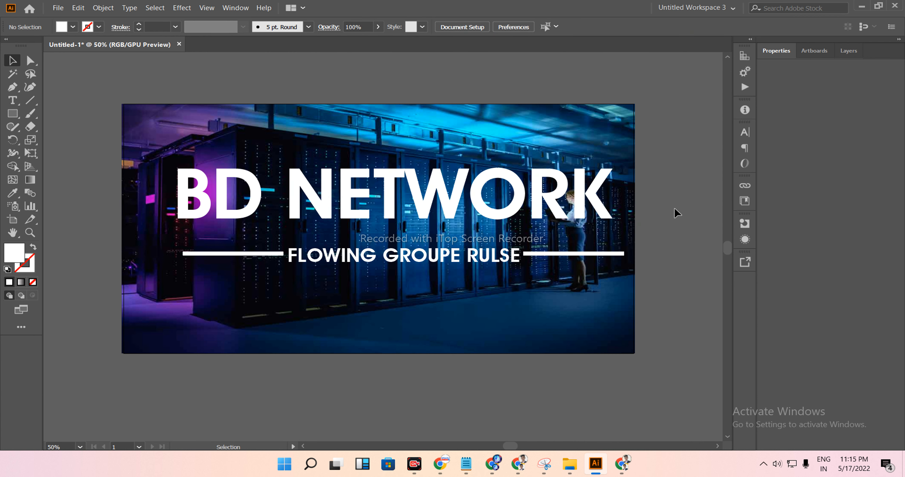
pyautogui.scroll(1, 674, 208)
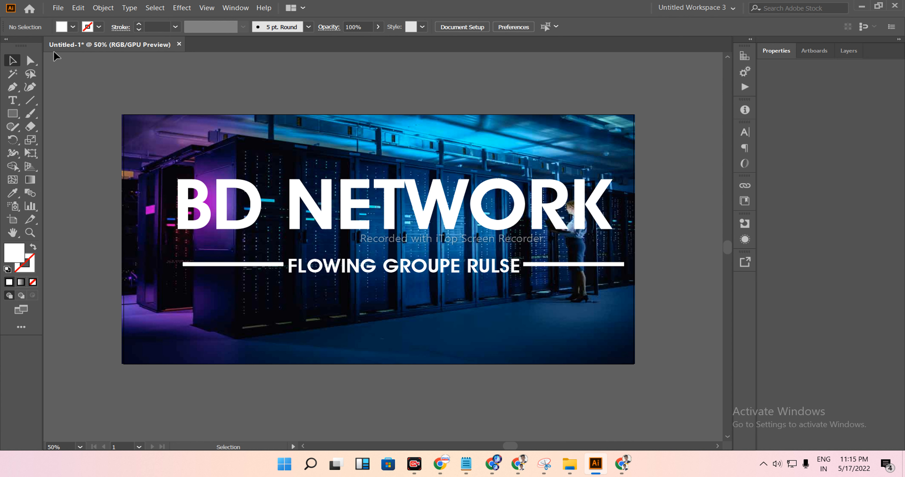
# Start a Save for Web export of the cover as a JPEG at Maximum quality, 1640 x 856 px.
pyautogui.click(58, 8)
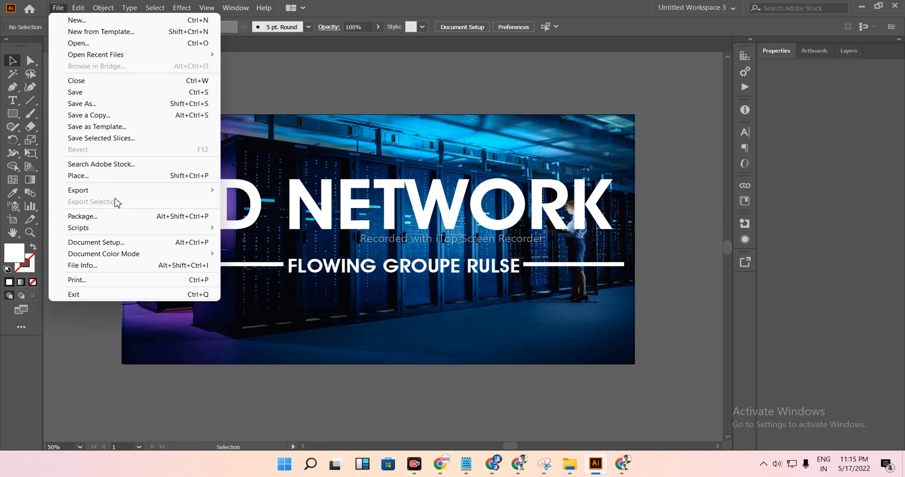
pyautogui.moveTo(115, 193)
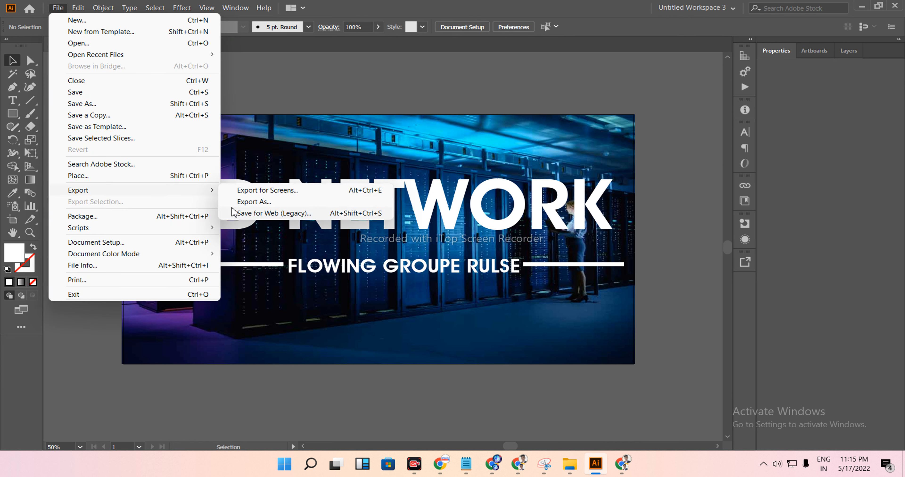
pyautogui.click(242, 214)
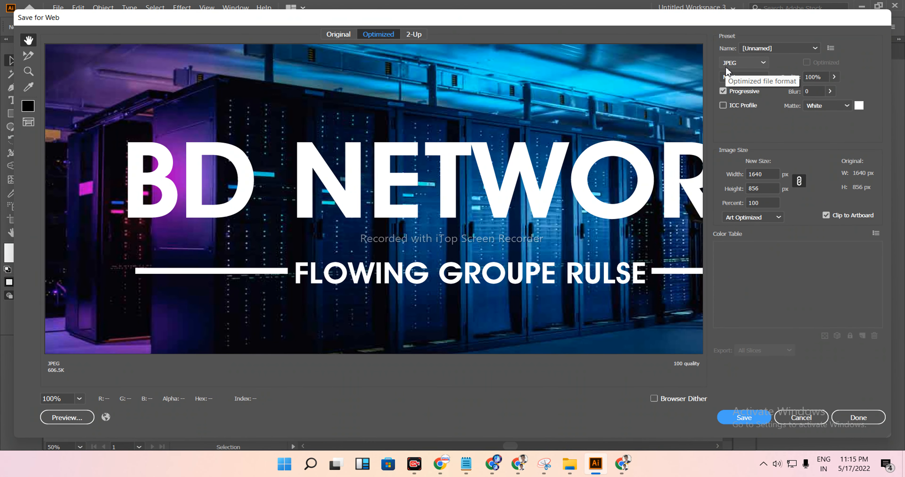
pyautogui.click(732, 83)
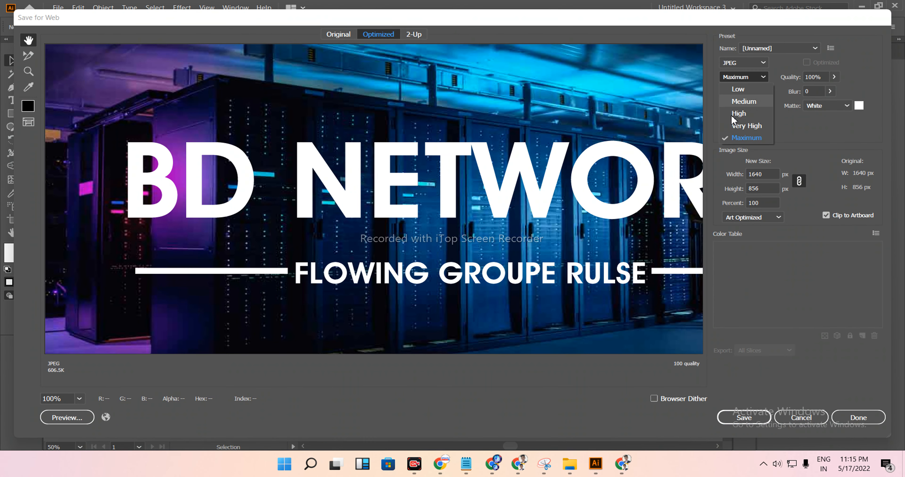
pyautogui.click(735, 139)
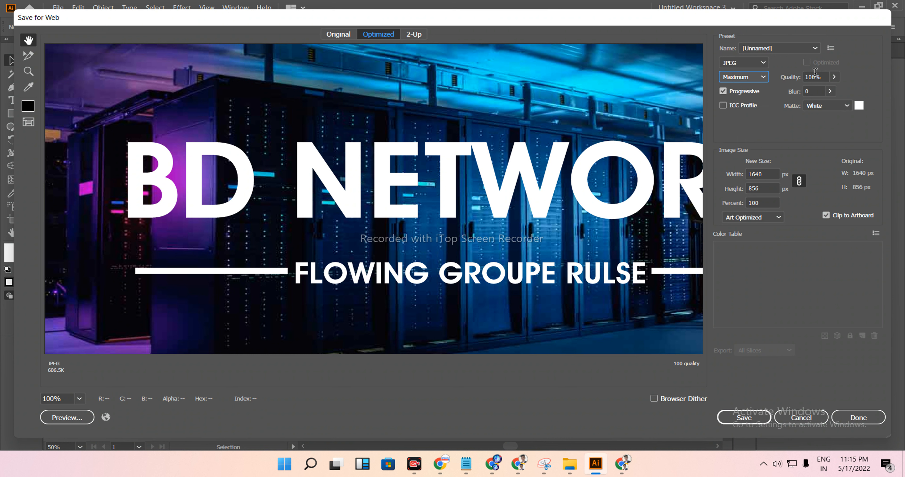
pyautogui.click(740, 419)
pyautogui.click(739, 418)
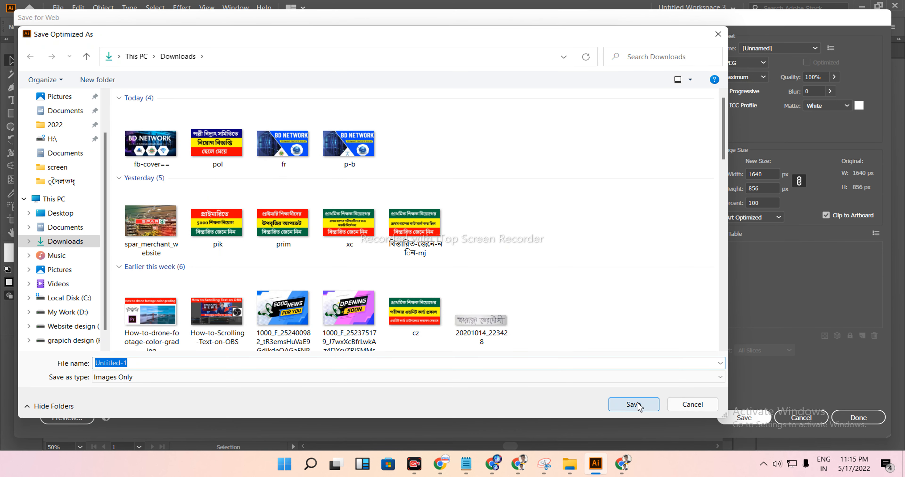
# Decline overwriting the existing Untitled-1 image and save the export in Downloads as Untitled-1g.
pyautogui.click(636, 404)
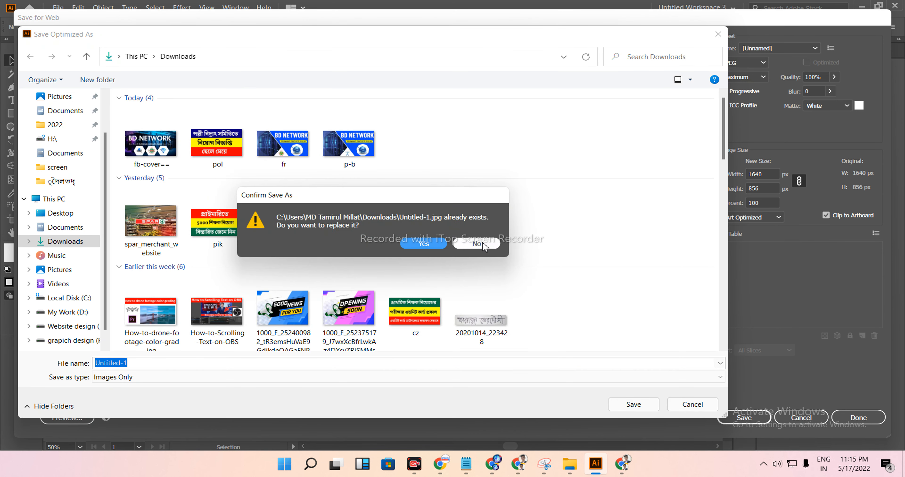
pyautogui.click(477, 245)
pyautogui.click(358, 364)
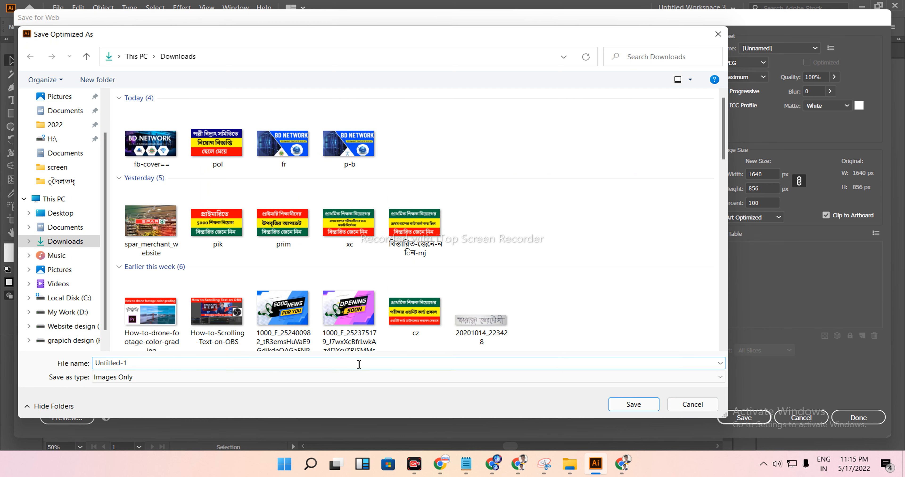
pyautogui.click(632, 404)
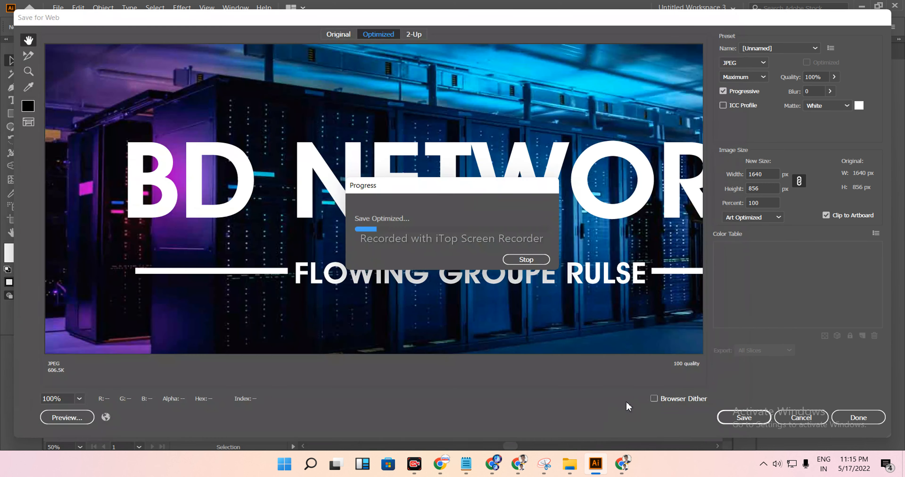
# Switch to the "Best Action Movie" Facebook group in Chrome and upload Untitled-1g from Downloads as its cover photo.
pyautogui.click(623, 465)
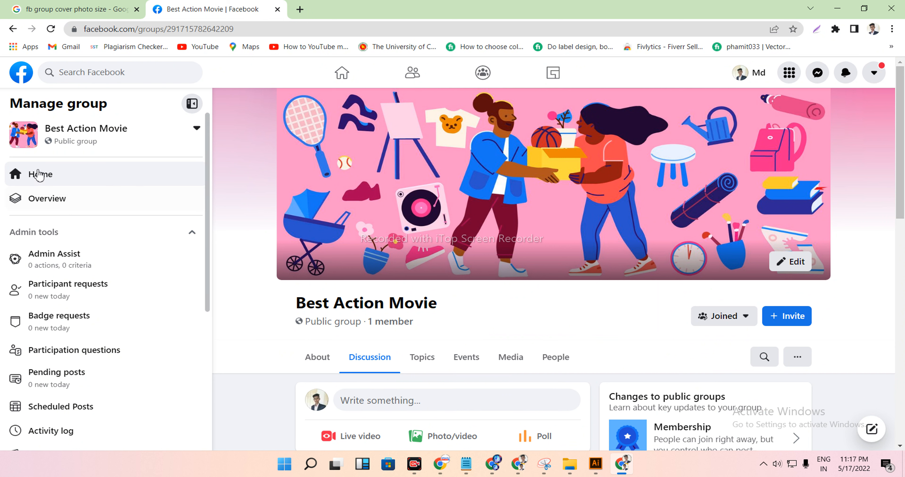
pyautogui.scroll(-5, 435, 246)
pyautogui.scroll(5, 435, 245)
pyautogui.click(794, 263)
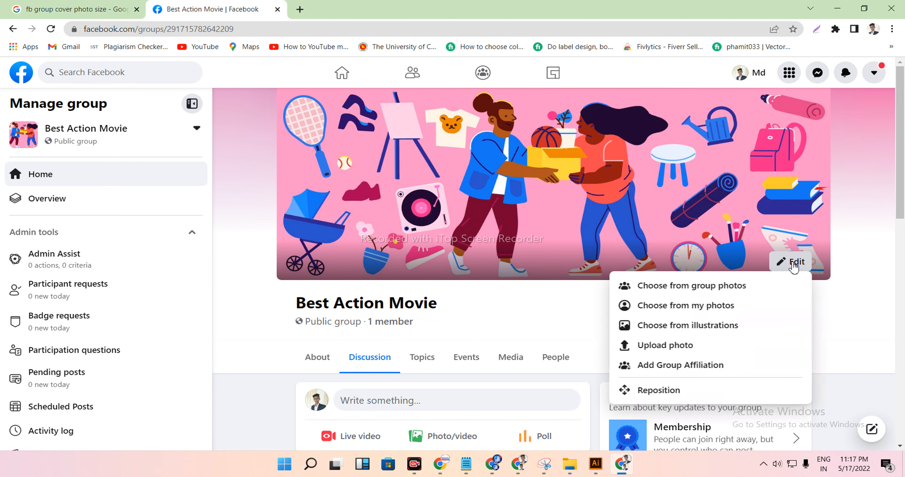
pyautogui.click(676, 355)
pyautogui.click(154, 133)
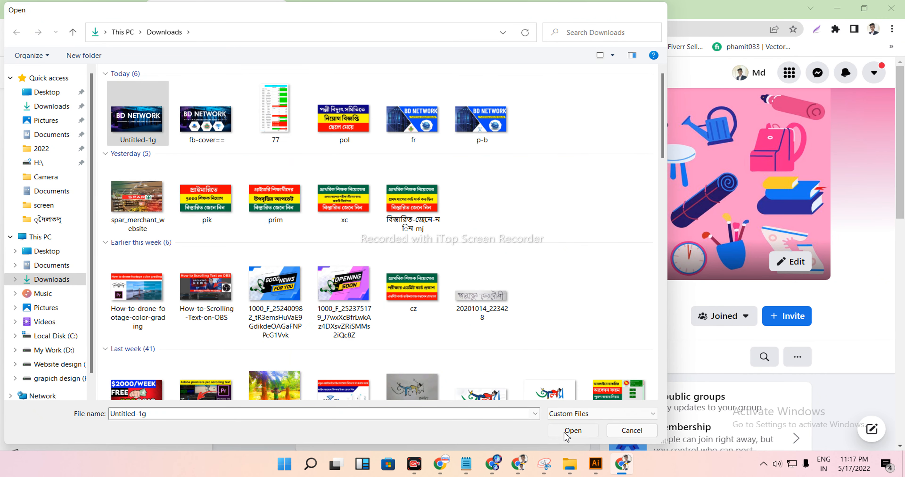
pyautogui.click(571, 430)
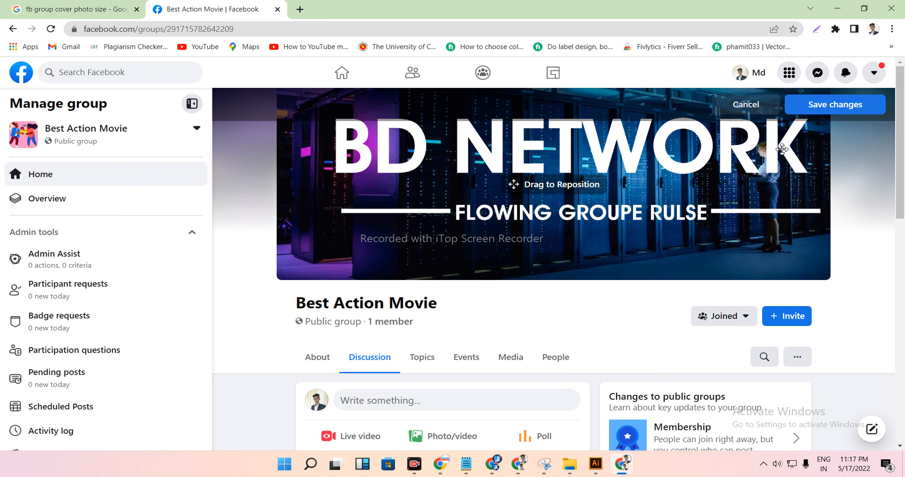
# Save the new cover photo and review how it looks on the group page.
pyautogui.click(852, 105)
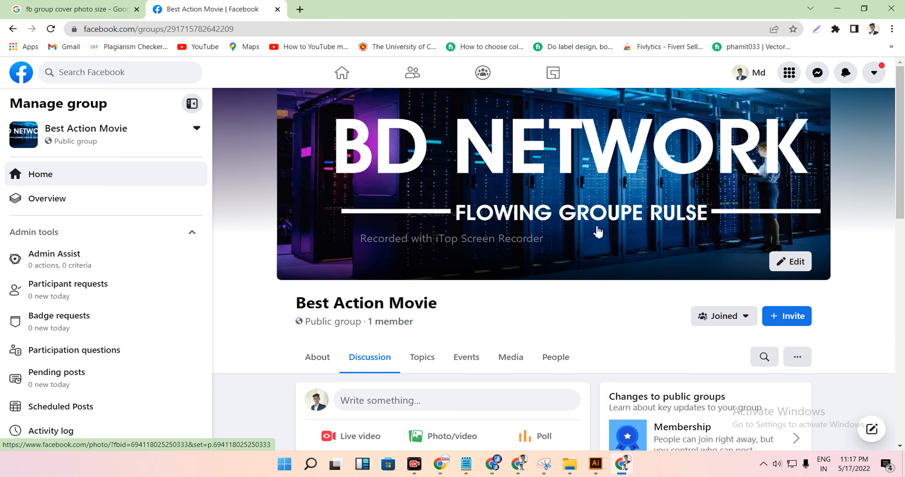
pyautogui.scroll(-5, 598, 230)
pyautogui.scroll(-5, 485, 240)
pyautogui.scroll(5, 485, 246)
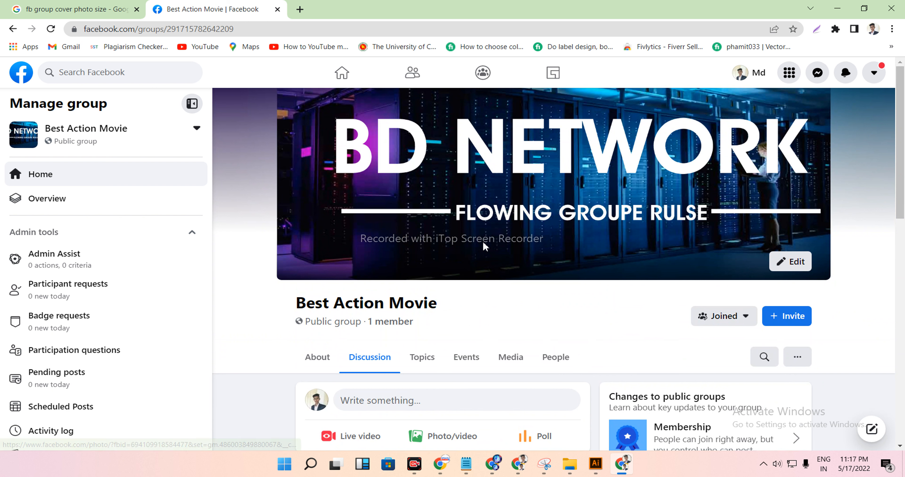